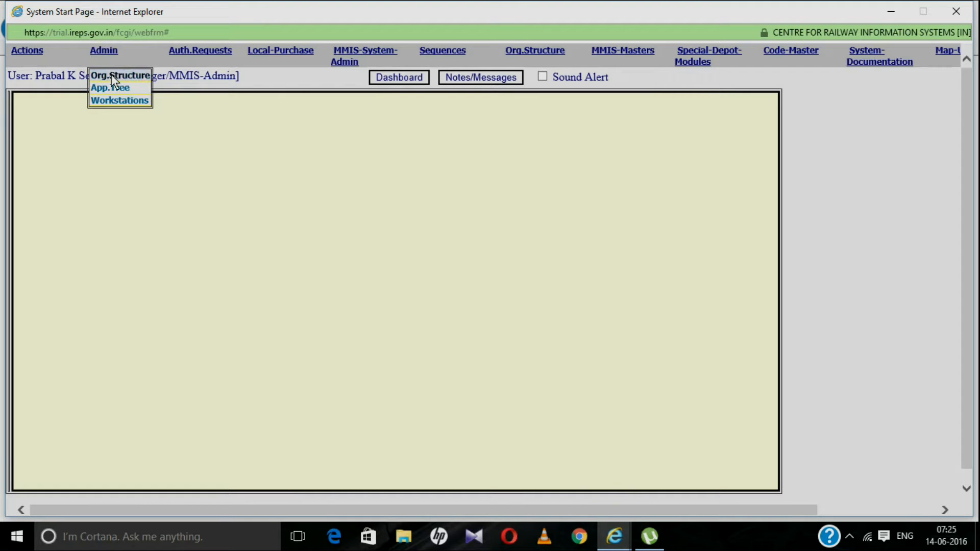
# - Open the organization structure form, load zone 14 South East Central Railway and expand its departments
pyautogui.click(111, 75)
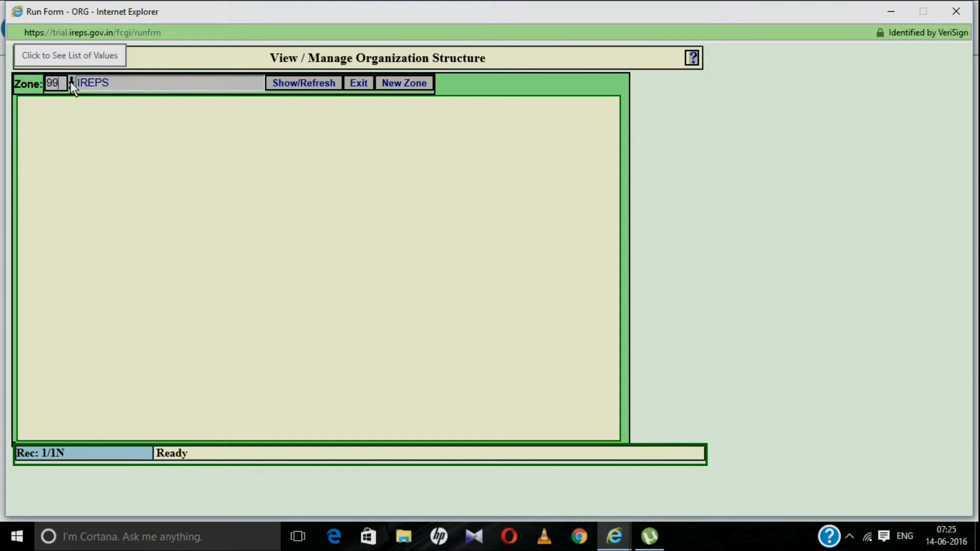
pyautogui.click(70, 81)
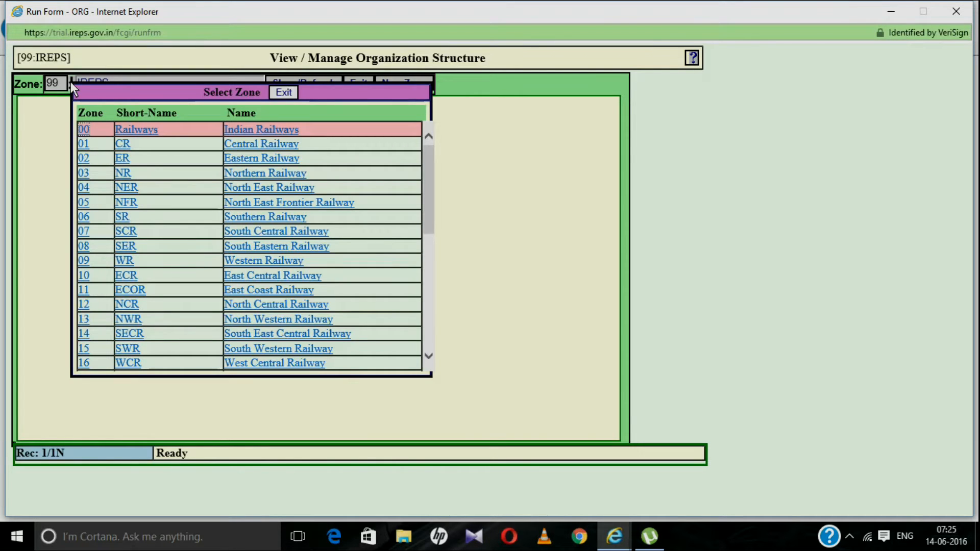
pyautogui.click(129, 335)
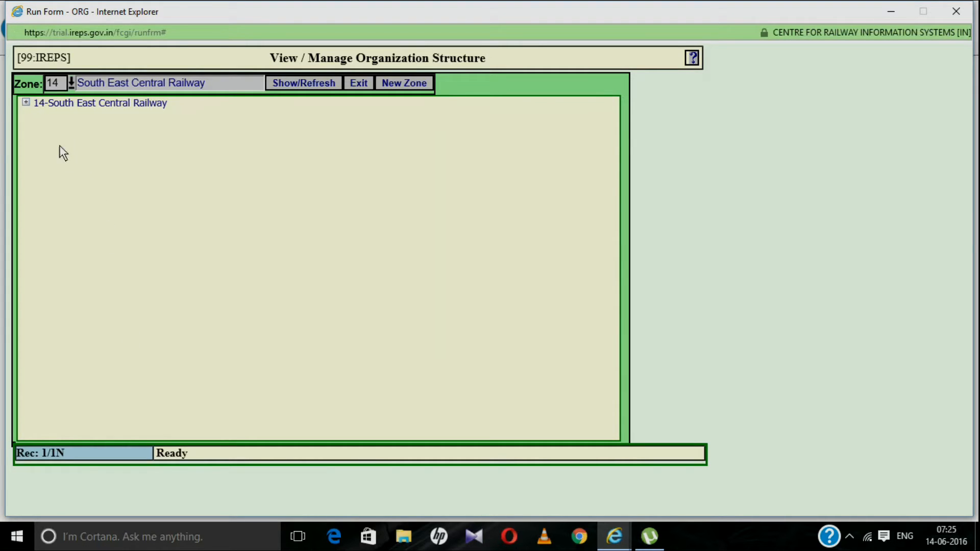
pyautogui.click(26, 102)
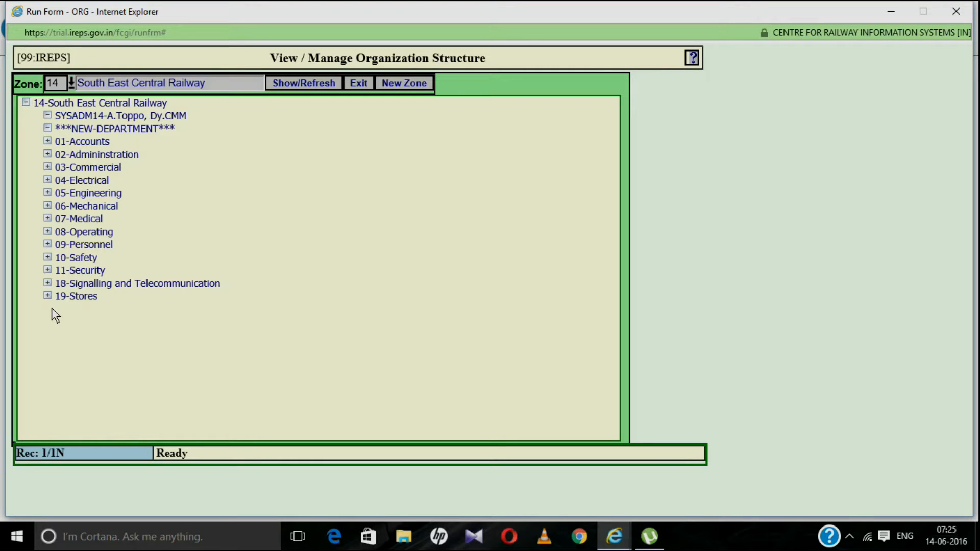
# - Check the divisions under the 07-Medical and 05-Engineering departments, collapsing each one again
pyautogui.click(48, 219)
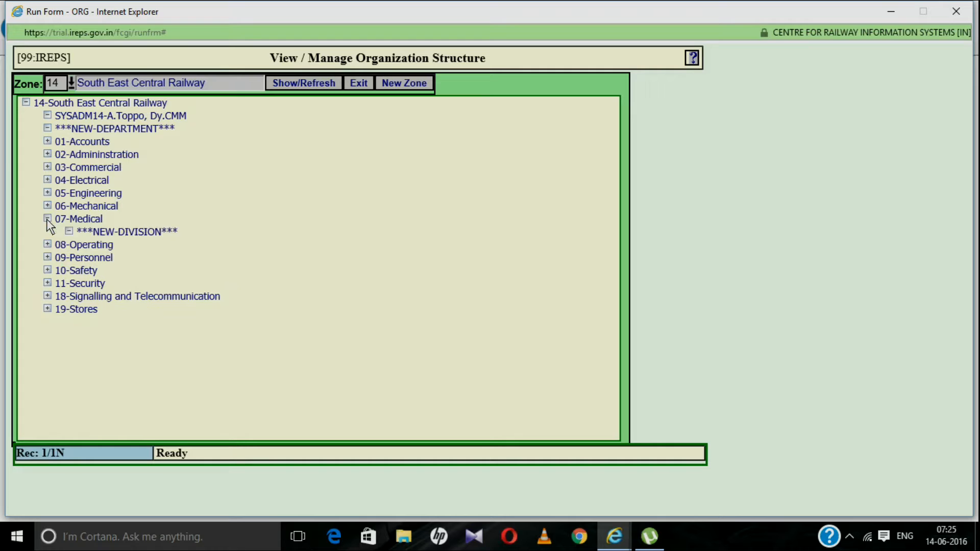
pyautogui.click(48, 218)
pyautogui.click(48, 193)
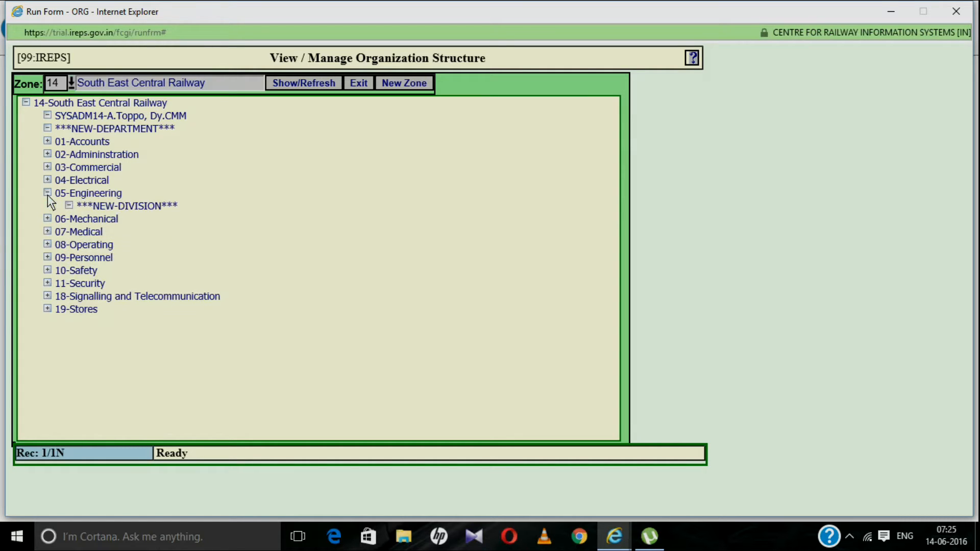
pyautogui.click(48, 192)
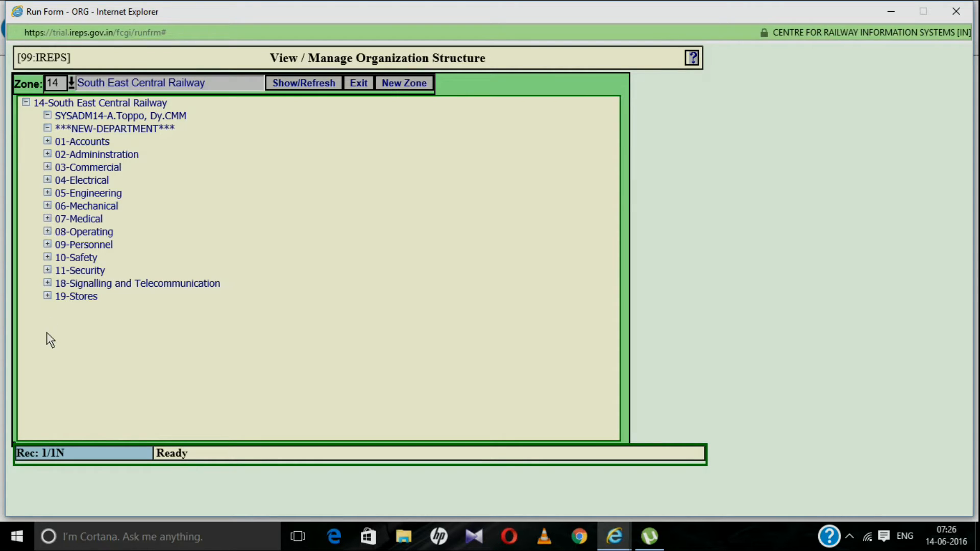
# - Add and save a new division under 19-Stores with Div 10, short name DP 10 and full name Depot 10
pyautogui.click(48, 298)
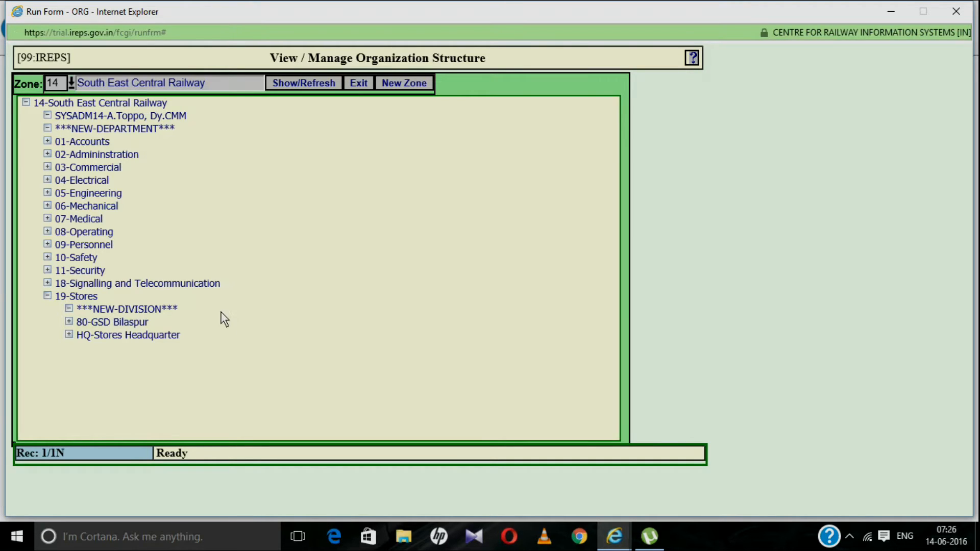
pyautogui.click(131, 309)
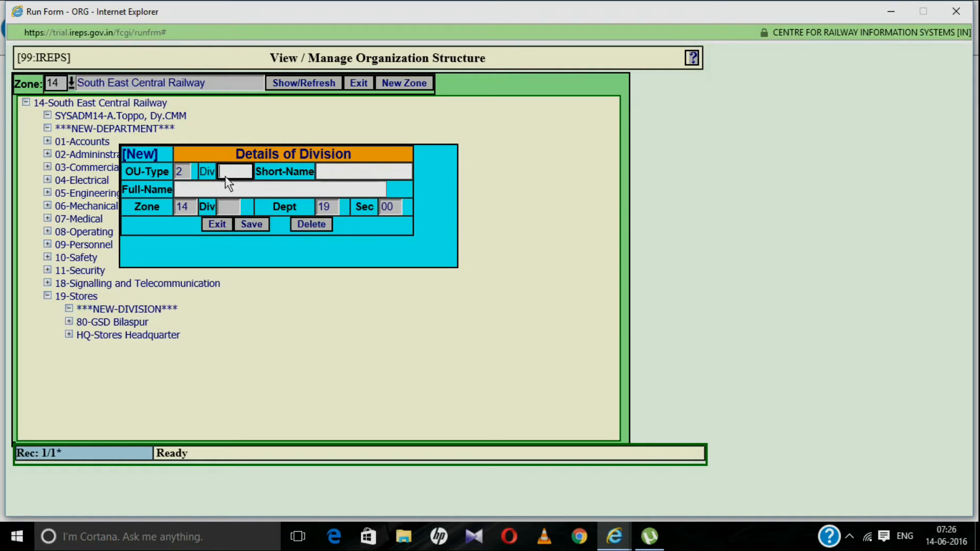
pyautogui.write('10')
pyautogui.click(339, 168)
pyautogui.write('D')
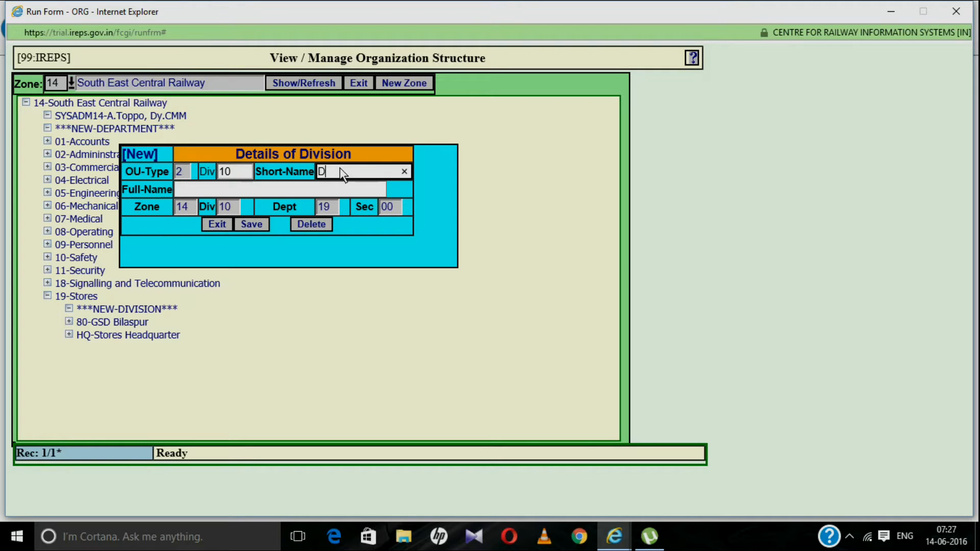
pyautogui.write('P 10')
pyautogui.click(265, 190)
pyautogui.write('Depot')
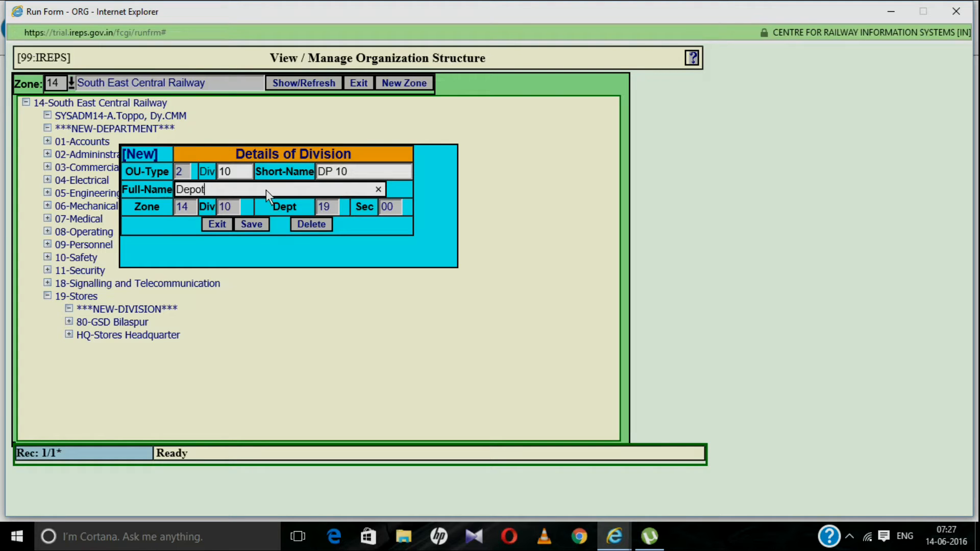
pyautogui.write(' 10')
pyautogui.click(253, 225)
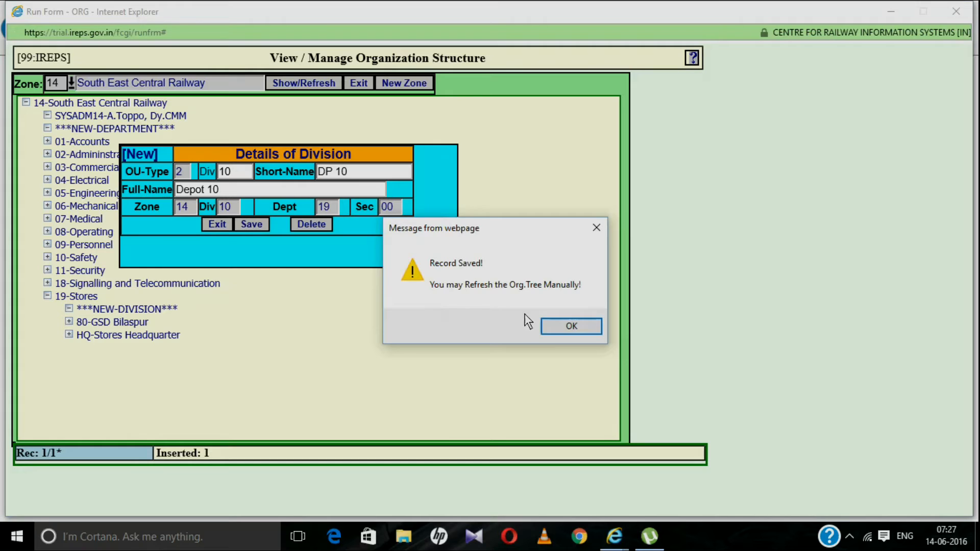
pyautogui.click(570, 328)
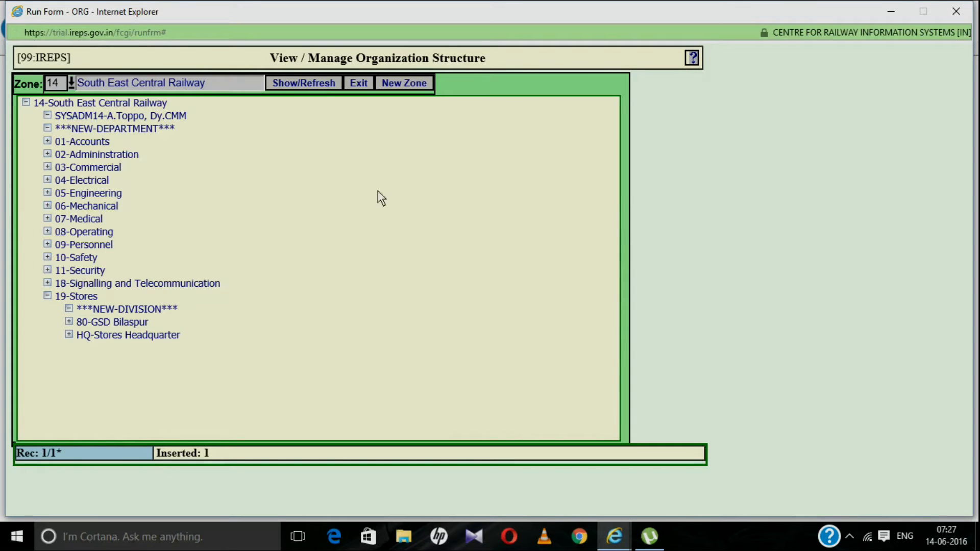
# - Refresh the organization tree and expand zone 14 through 19-Stores down to the contents of 10-Depot 10
pyautogui.click(303, 82)
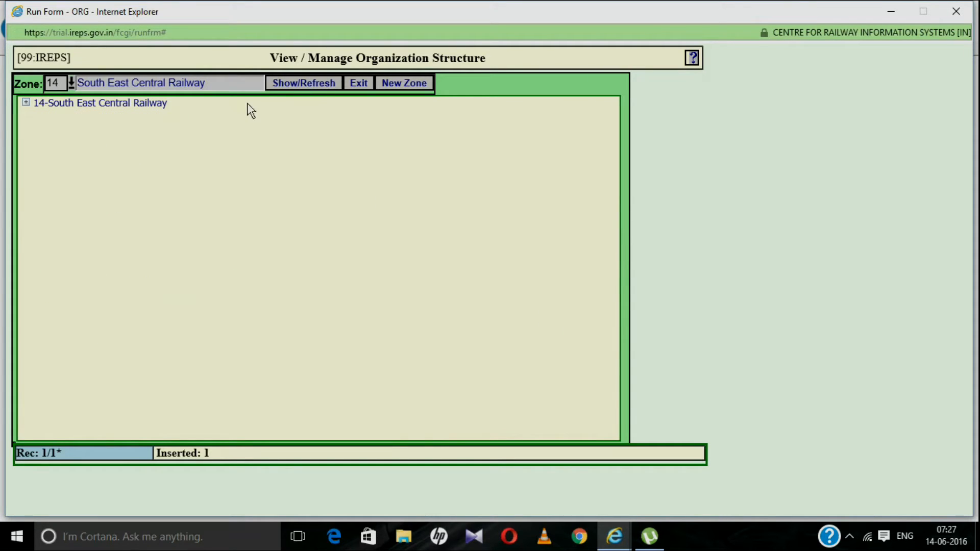
pyautogui.click(29, 105)
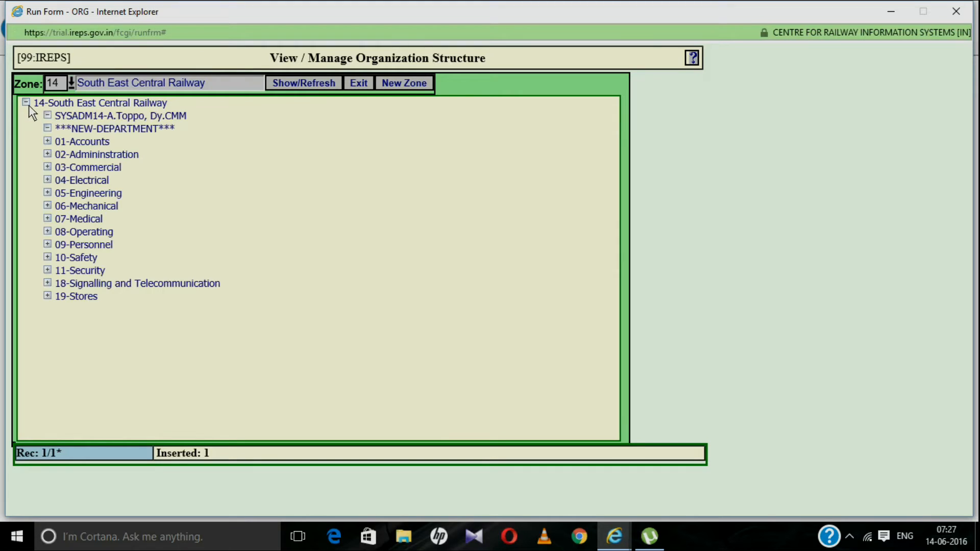
pyautogui.click(48, 296)
pyautogui.click(70, 326)
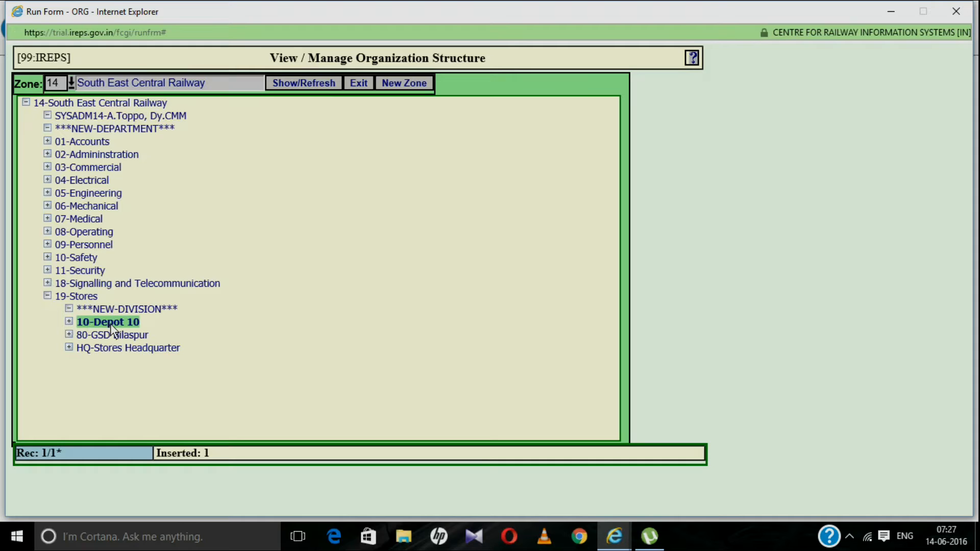
pyautogui.click(69, 322)
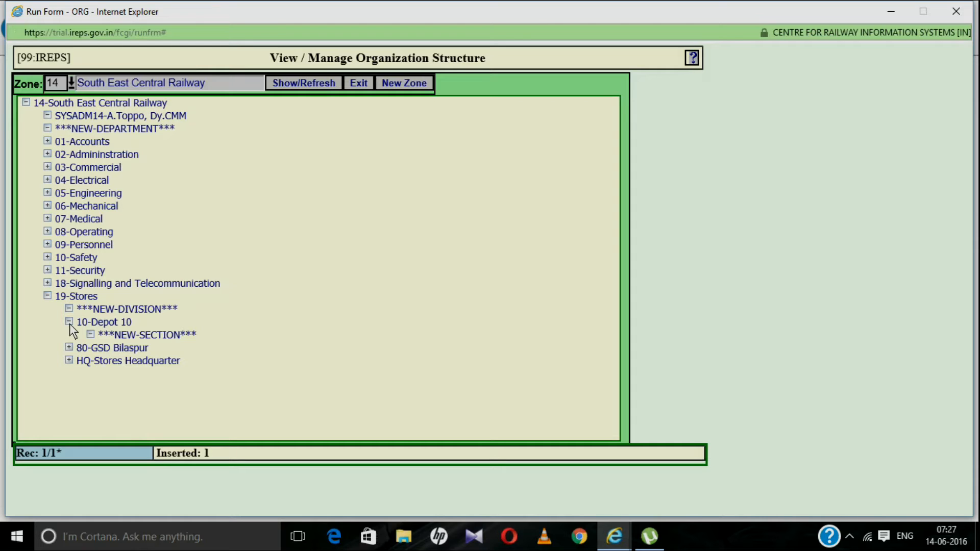
# - Add and save a new section under Depot 10 with Sec 01, short name WD 01 and full name WARD 01
pyautogui.click(117, 334)
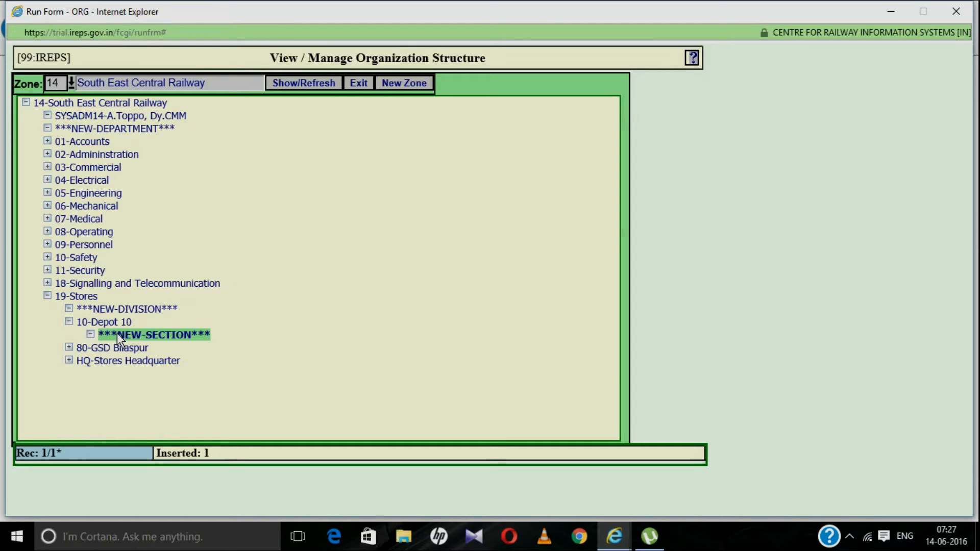
pyautogui.doubleClick(164, 334)
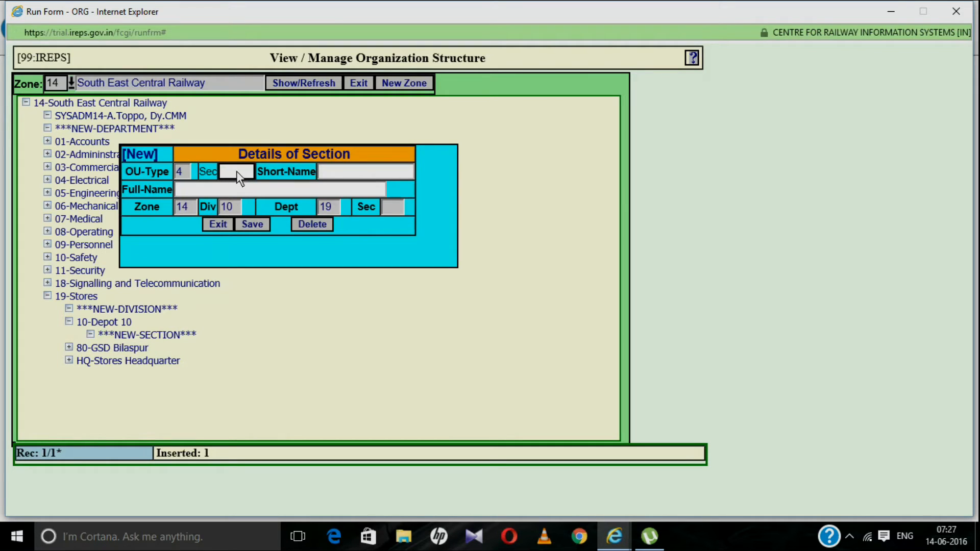
pyautogui.click(331, 173)
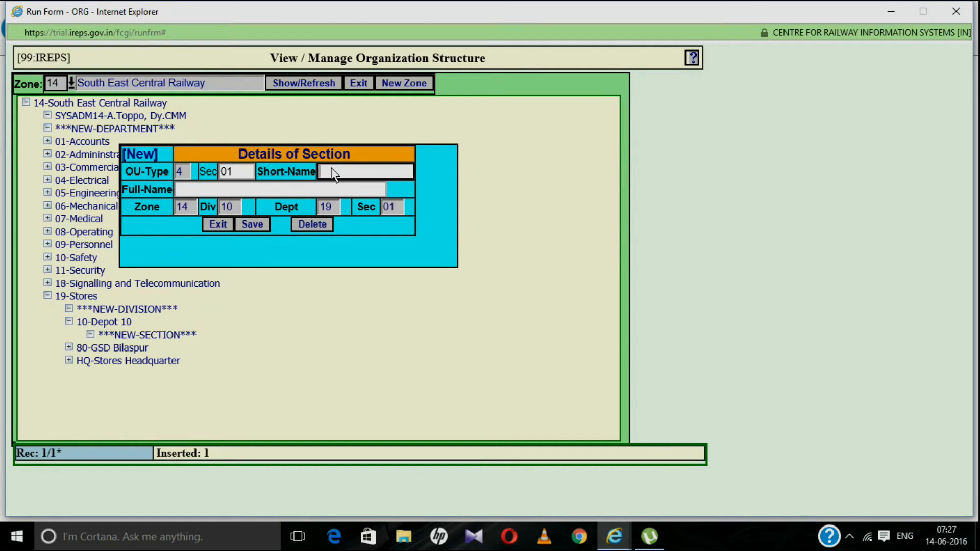
pyautogui.write('WR')
pyautogui.write(' 01')
pyautogui.click(283, 190)
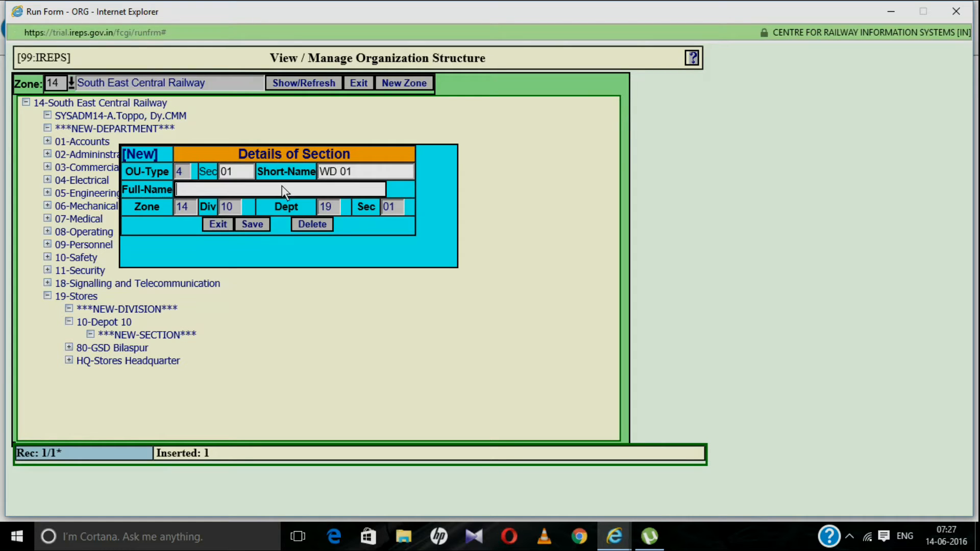
pyautogui.write('WARD 01')
pyautogui.click(257, 223)
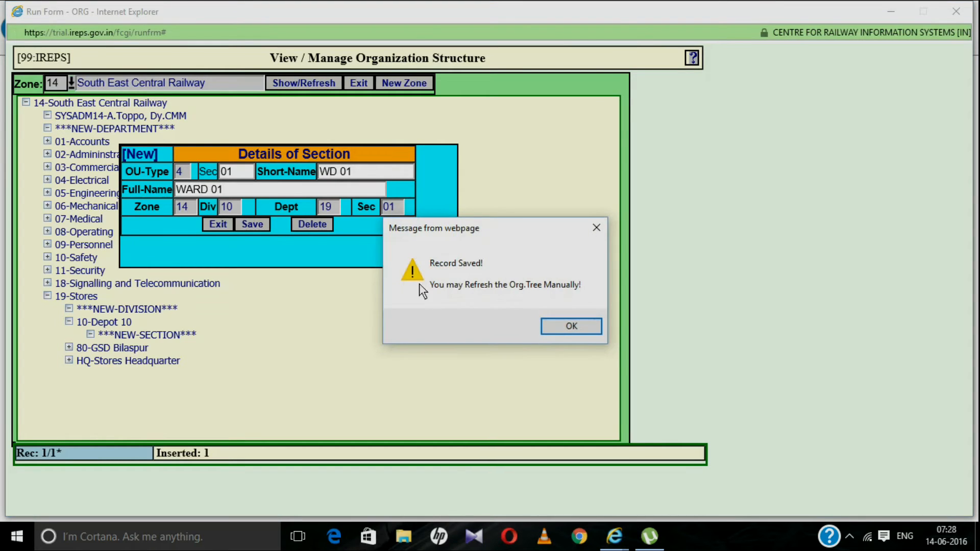
pyautogui.click(560, 326)
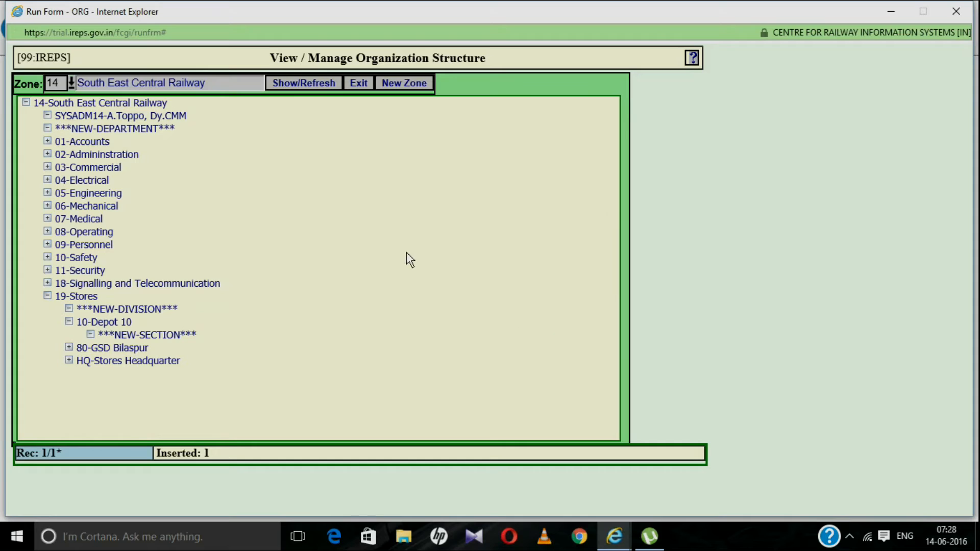
# - Refresh the organization tree and expand the zone, 19-Stores and 10-Depot 10 to show the depot's sections
pyautogui.click(305, 83)
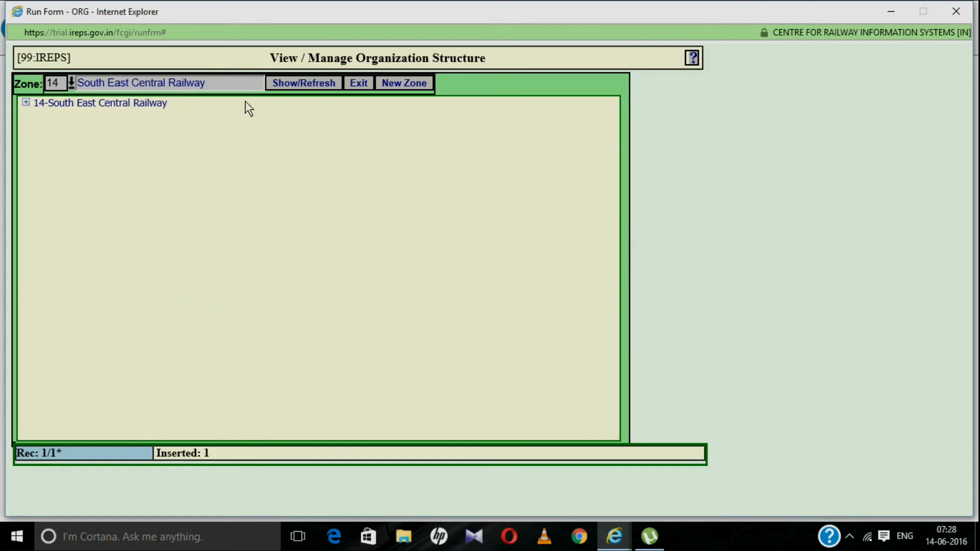
pyautogui.click(26, 103)
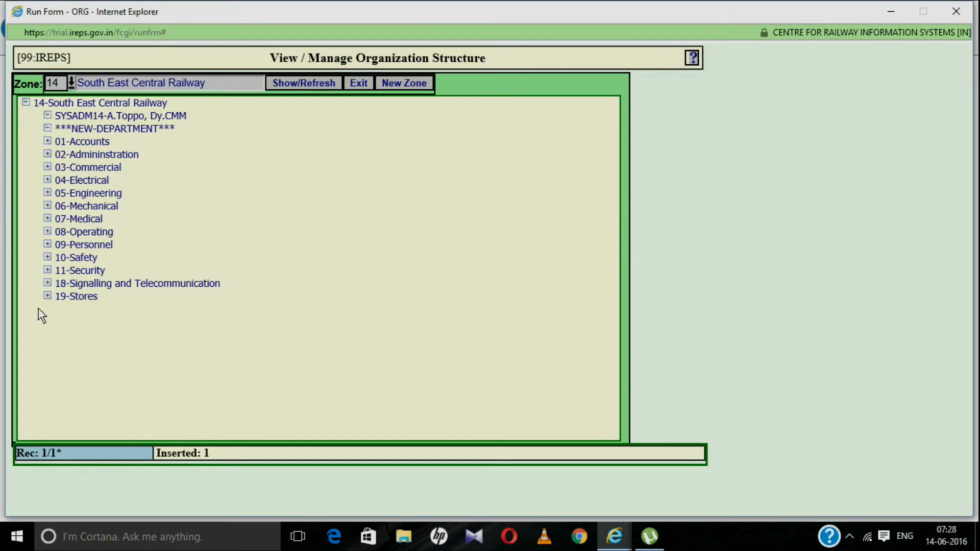
pyautogui.click(48, 296)
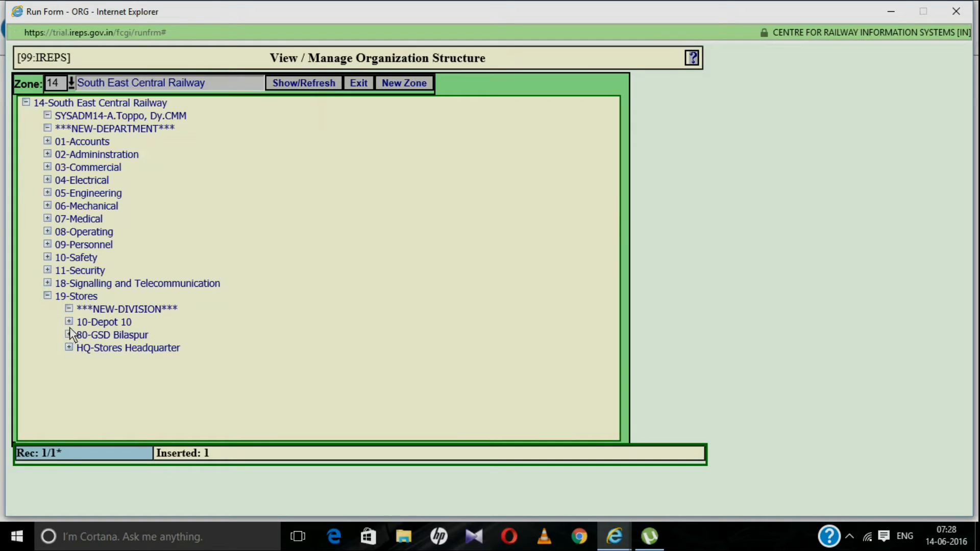
pyautogui.click(69, 322)
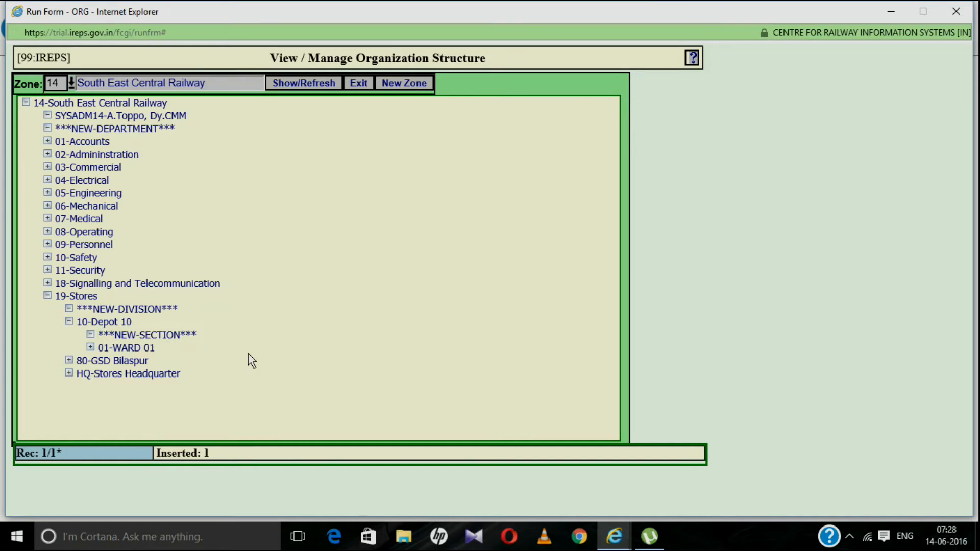
# - Add and save a new section under Depot 10 with Sec R1, short name RB and full name Receipt Branch
pyautogui.doubleClick(162, 335)
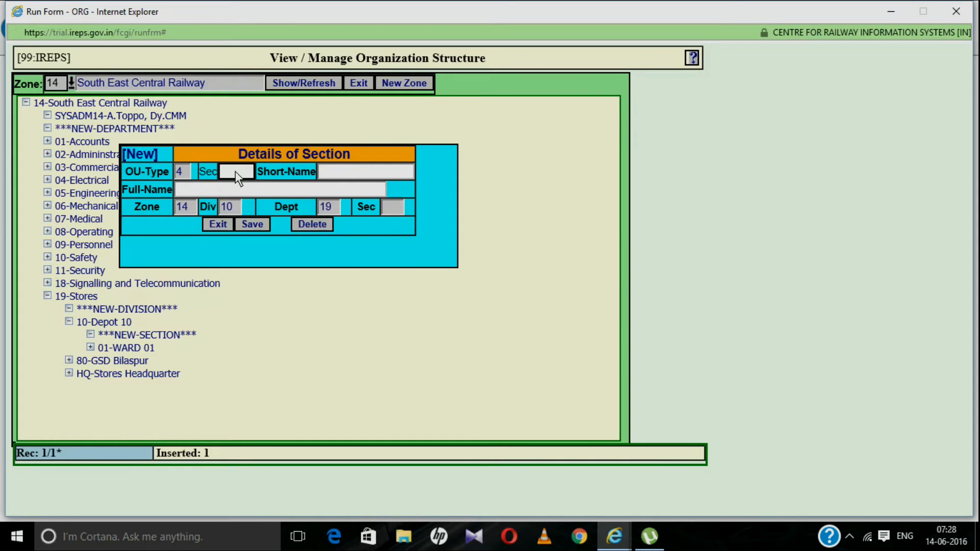
pyautogui.write('R1')
pyautogui.click(343, 172)
pyautogui.write('R')
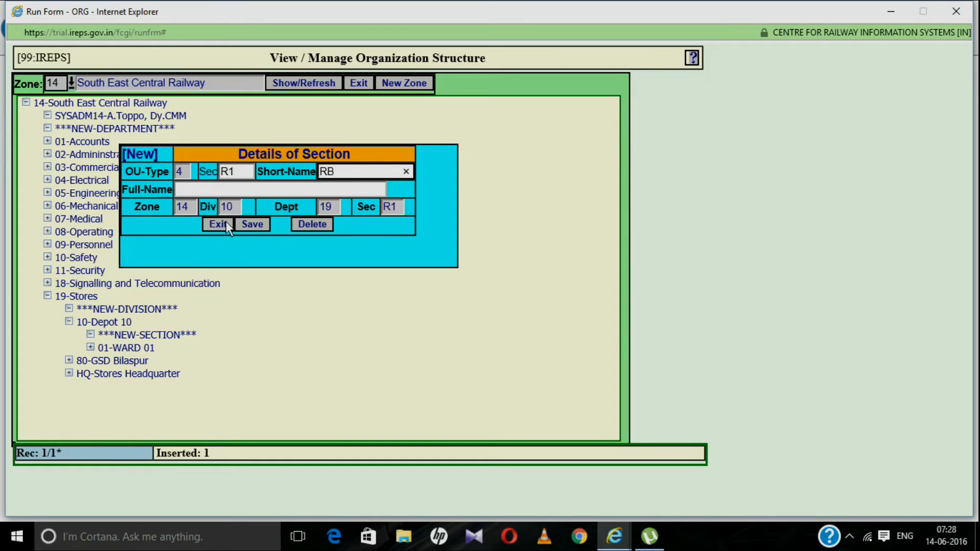
pyautogui.click(213, 190)
pyautogui.write('Re')
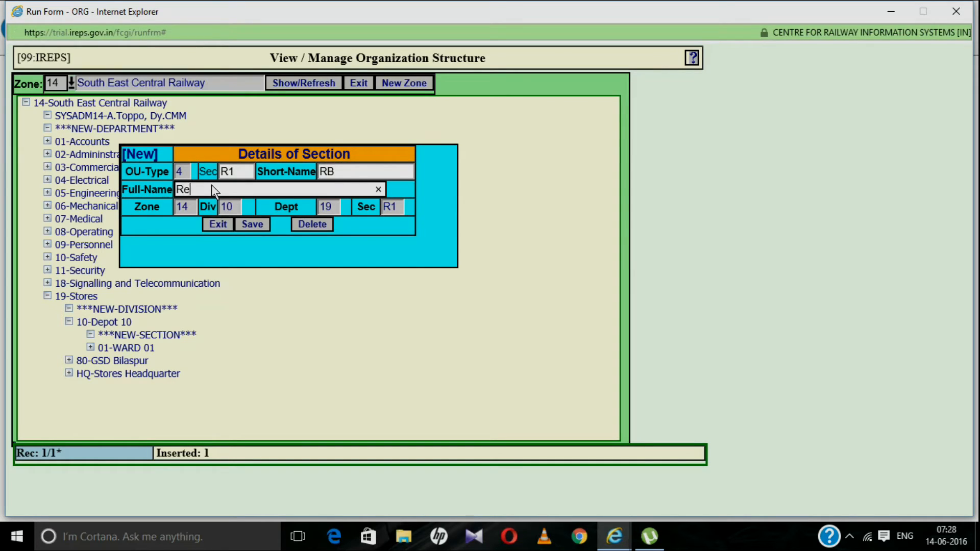
pyautogui.write('ceipt Branch')
pyautogui.click(253, 225)
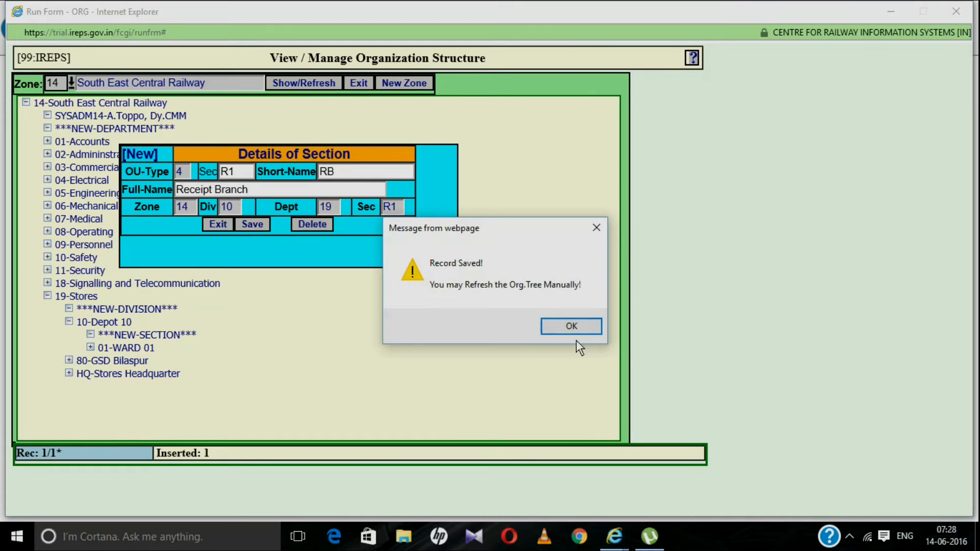
pyautogui.click(579, 329)
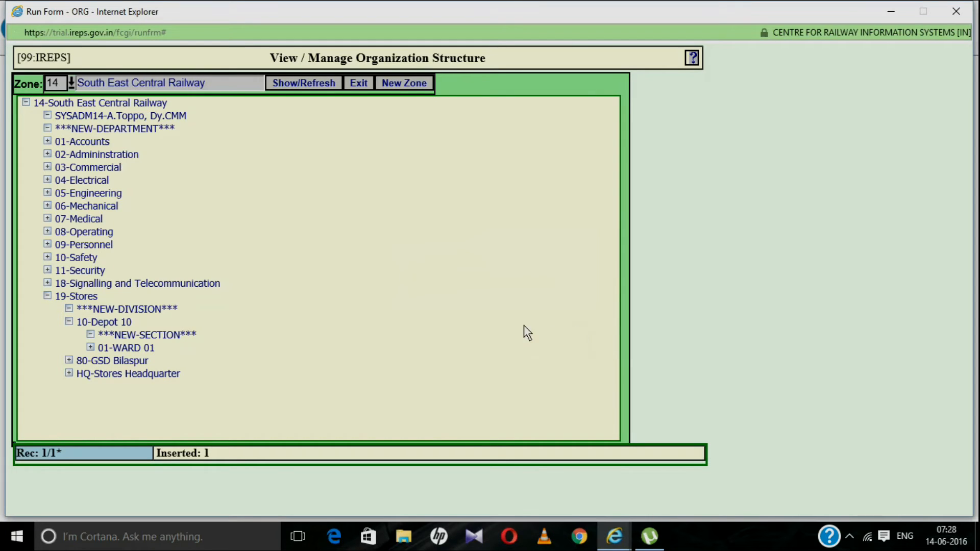
# - Refresh the organization tree and expand zone 14, 19-Stores, 10-Depot 10 and 01-WARD 01 to reach the ward's new-user entry
pyautogui.click(323, 84)
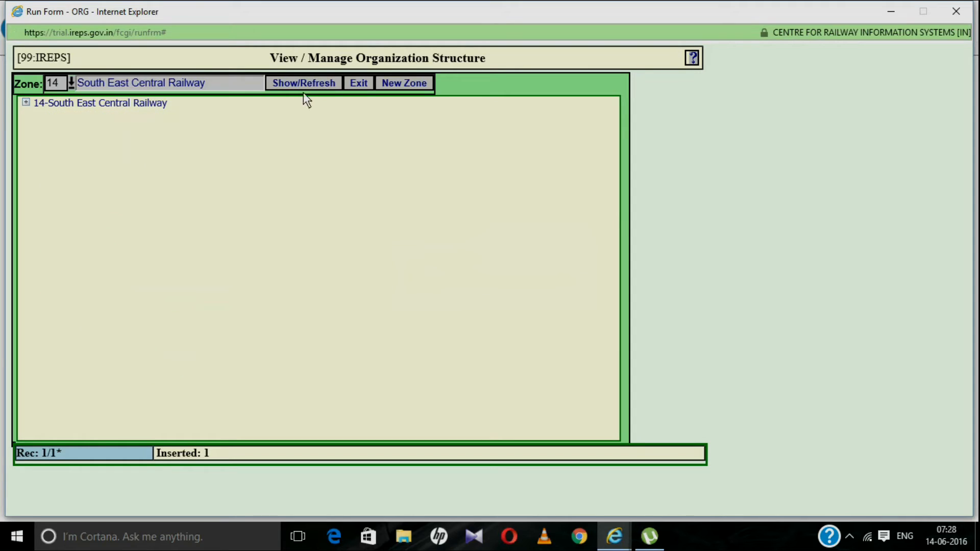
pyautogui.click(26, 103)
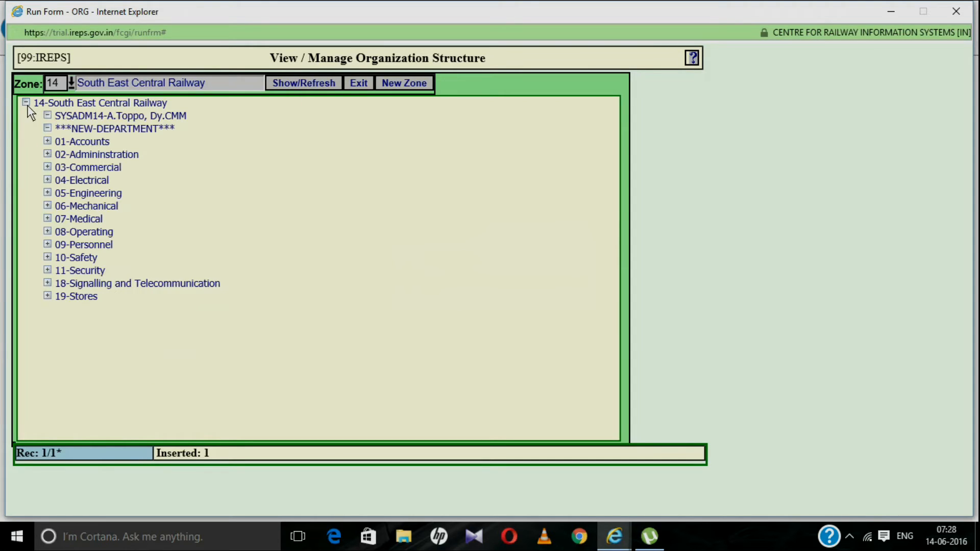
pyautogui.click(49, 300)
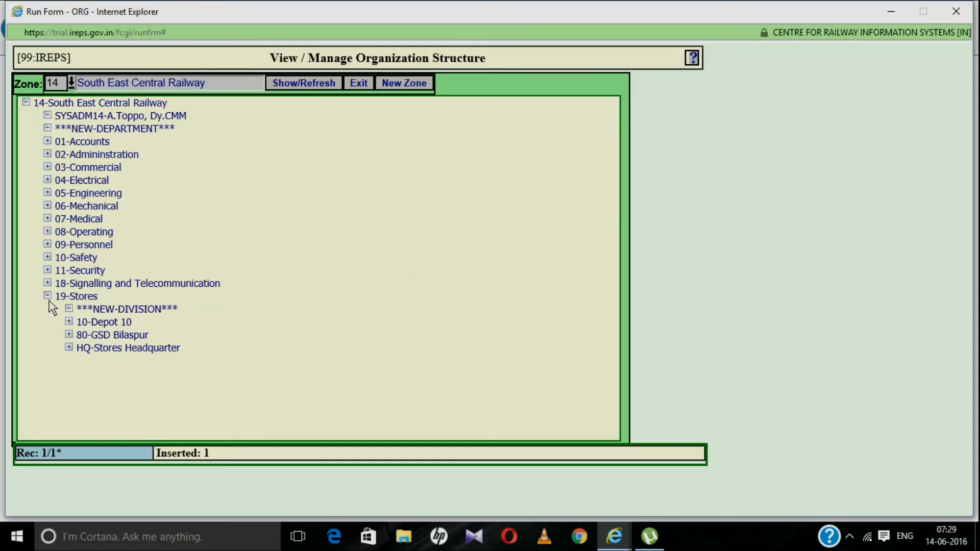
pyautogui.click(69, 322)
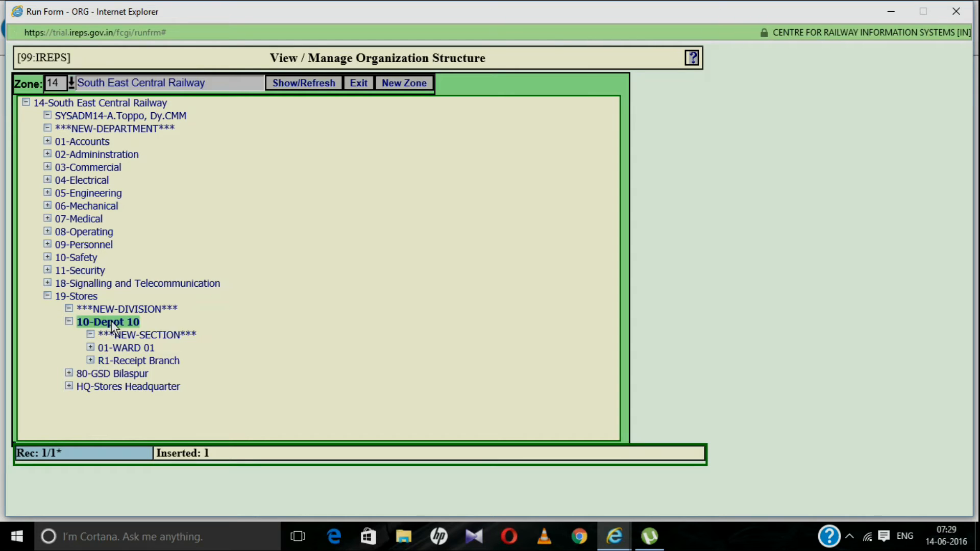
pyautogui.click(92, 349)
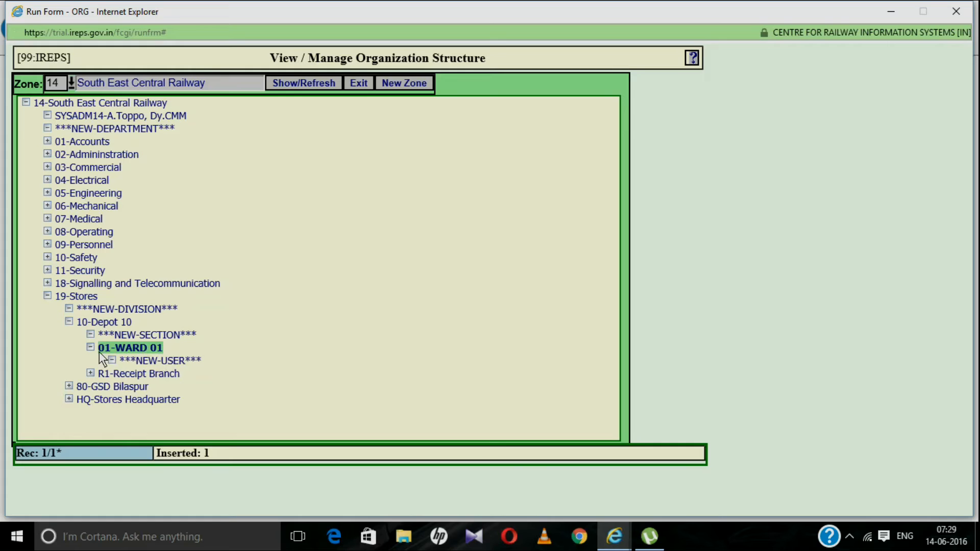
# - Start a new user under WARD 01 with User-Id D141001, name Test User and designation Test
pyautogui.click(179, 360)
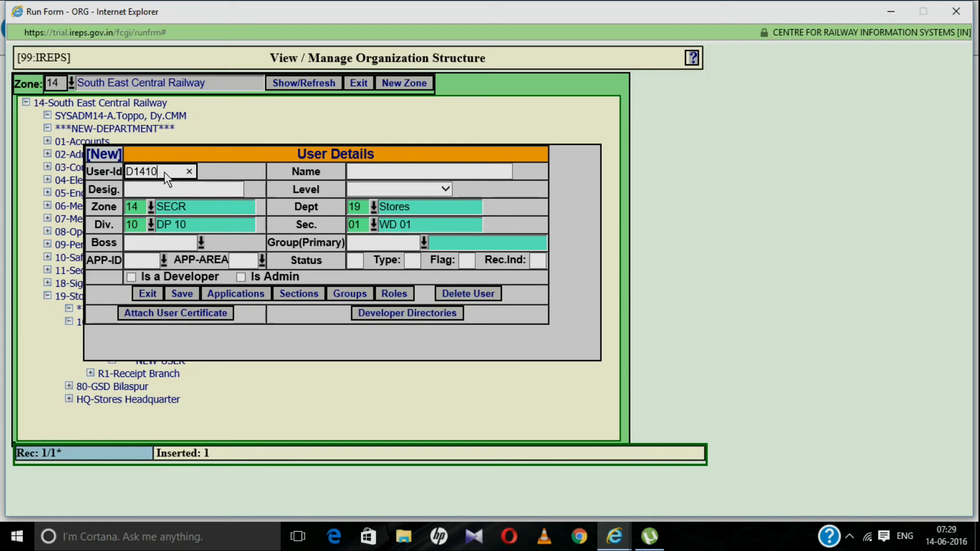
pyautogui.write('01')
pyautogui.click(371, 170)
pyautogui.write('Test User')
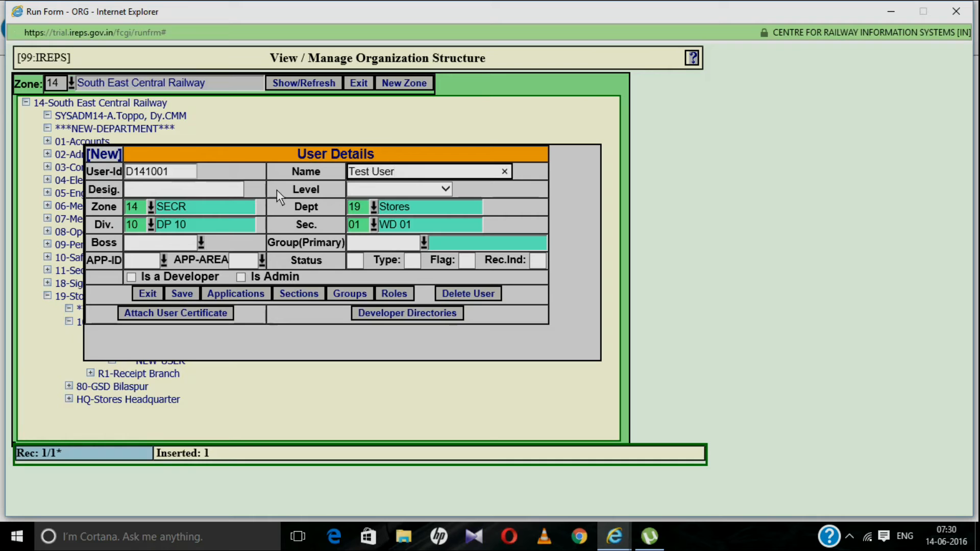
pyautogui.click(203, 191)
pyautogui.write('Test')
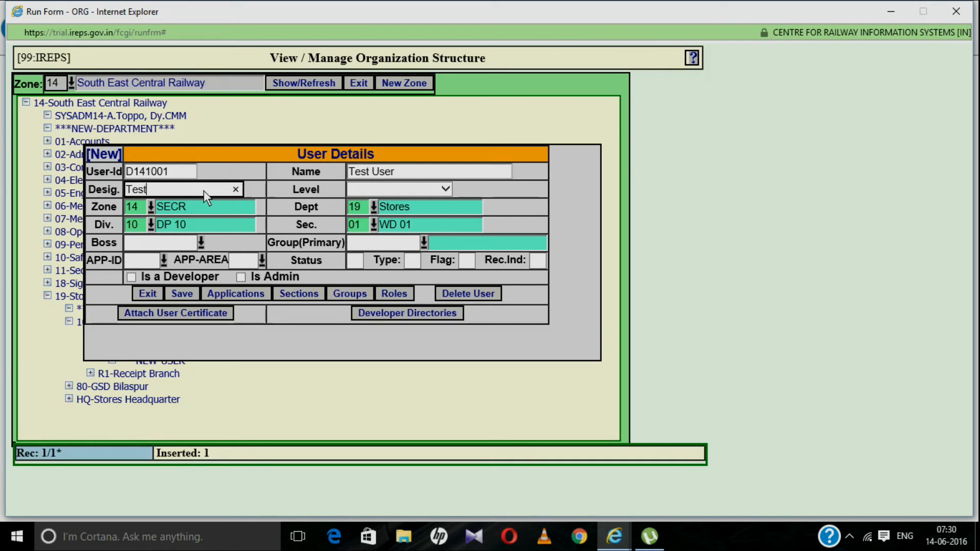
# - Set the new user's level to 20-Supervisor, APP-ID to MMIS and APP-AREA to DEP, and save the user
pyautogui.click(449, 190)
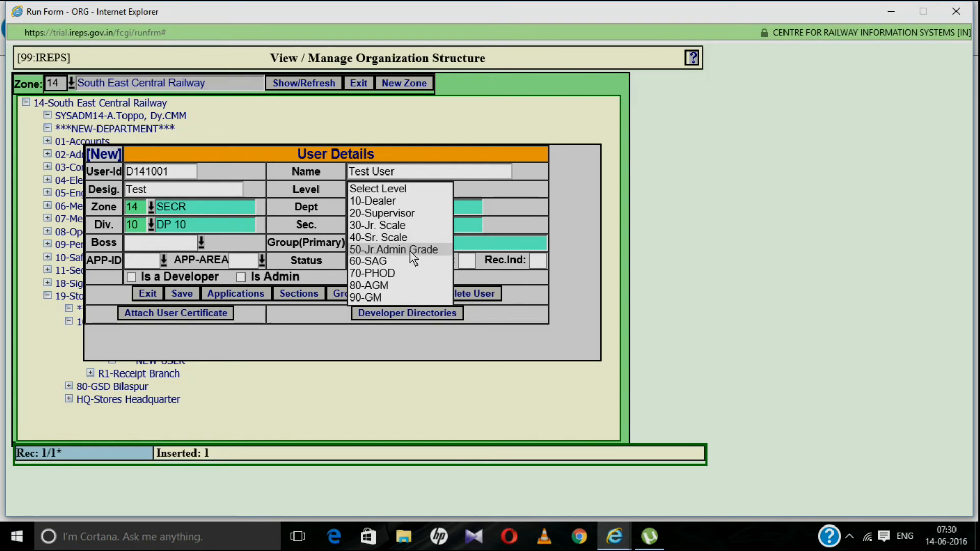
pyautogui.click(413, 212)
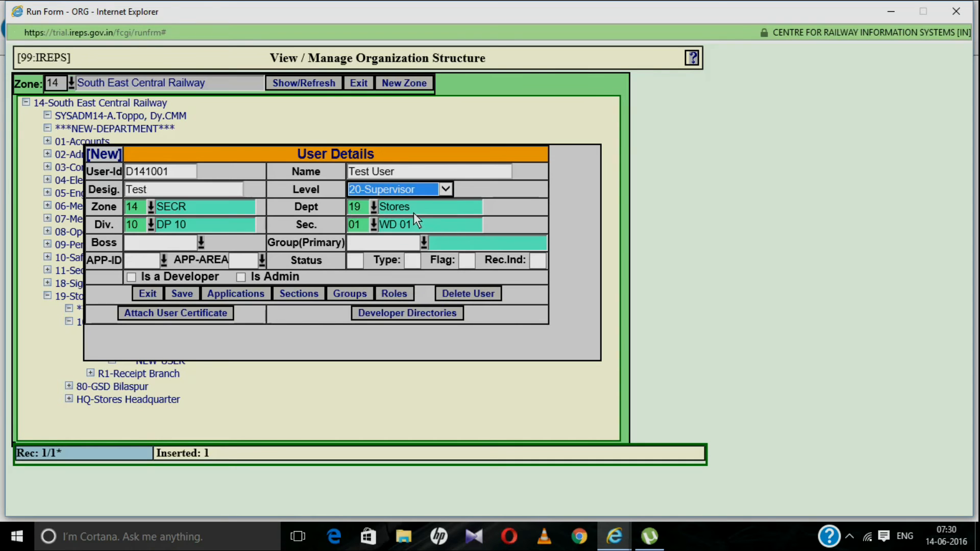
pyautogui.click(164, 257)
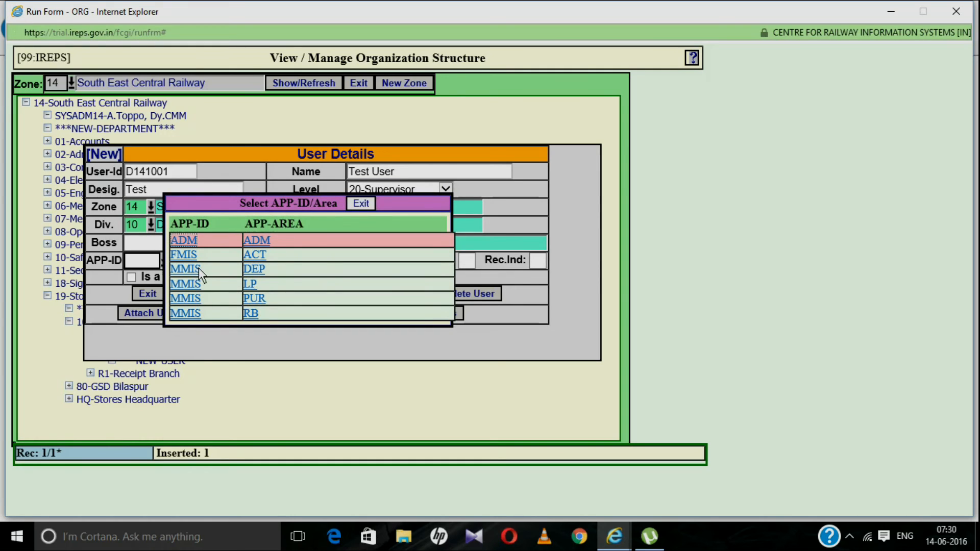
pyautogui.click(260, 268)
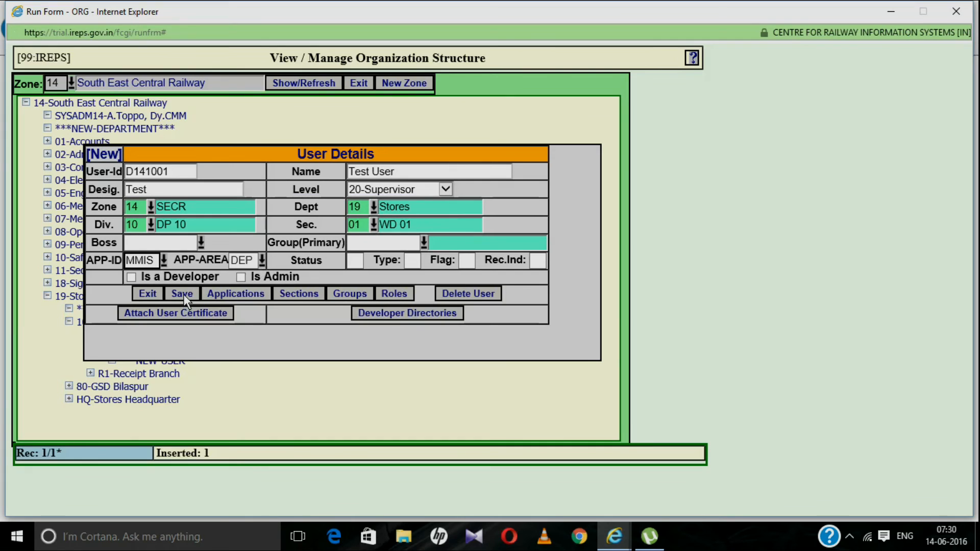
pyautogui.click(182, 294)
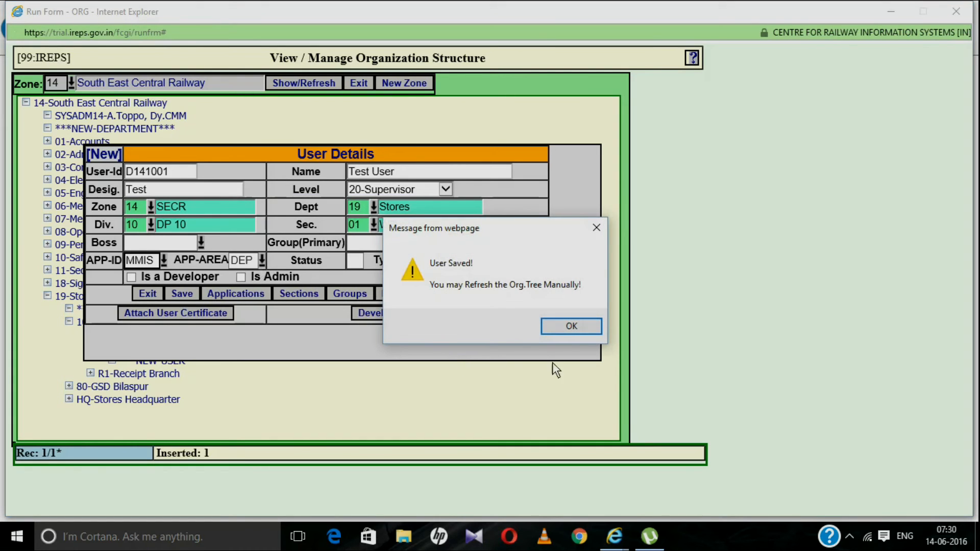
pyautogui.click(571, 329)
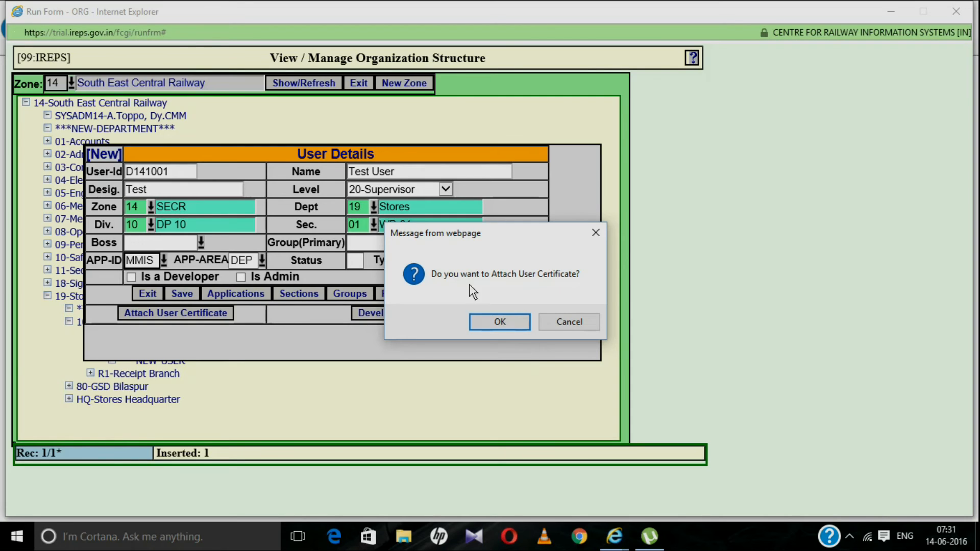
# - Attach the certificate iMMIS_testuser1.cer from the Desktop folder NewCerts/MMIS-Test to the user's profile
pyautogui.click(491, 322)
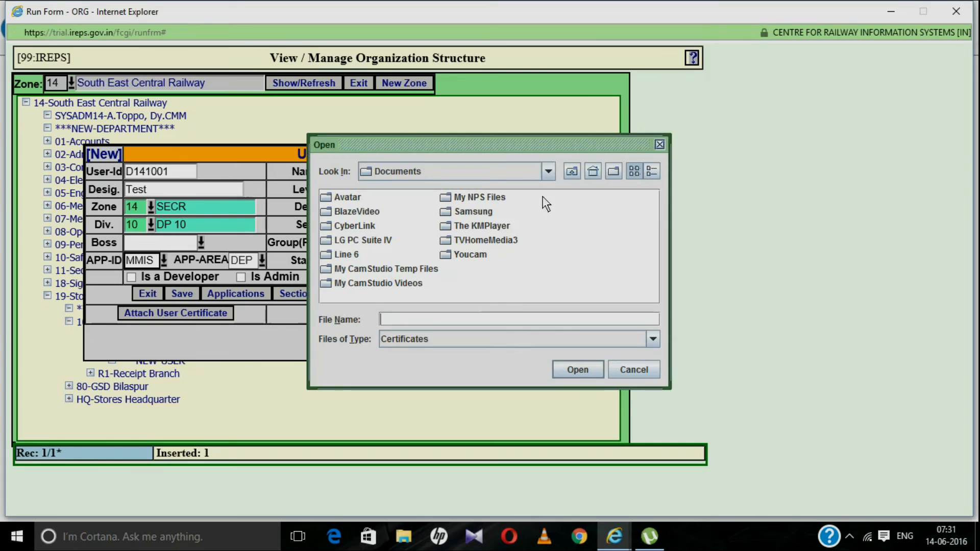
pyautogui.click(549, 172)
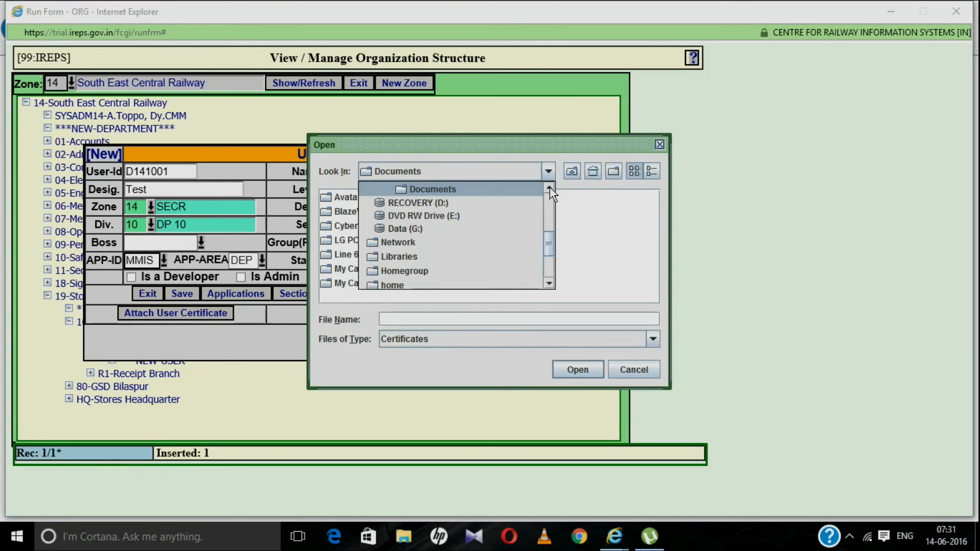
pyautogui.scroll(9, 549, 187)
pyautogui.scroll(1, 550, 189)
pyautogui.click(483, 205)
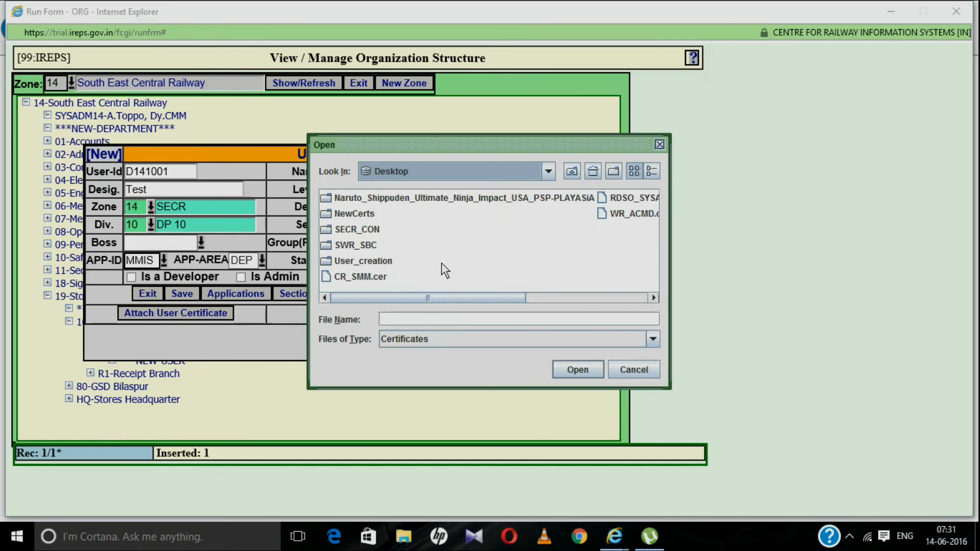
pyautogui.doubleClick(327, 214)
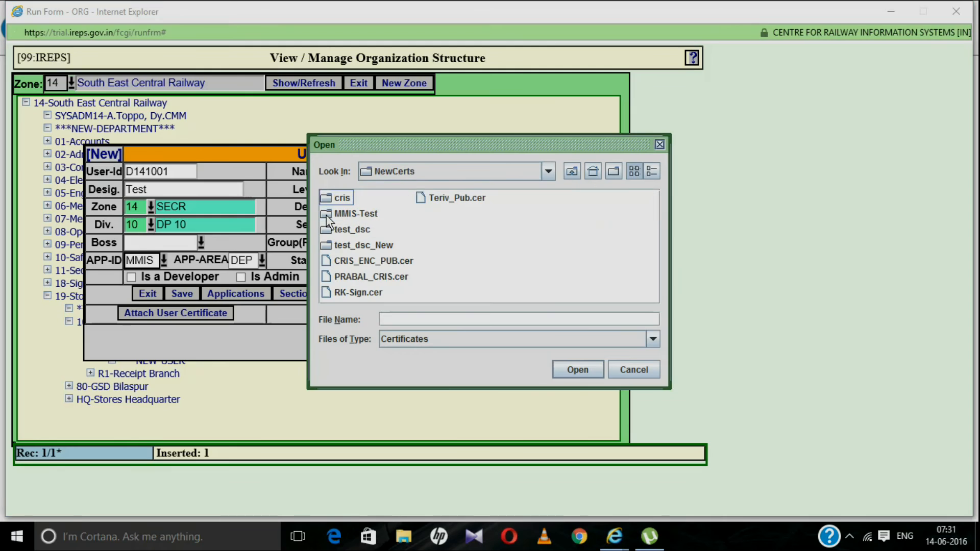
pyautogui.doubleClick(326, 213)
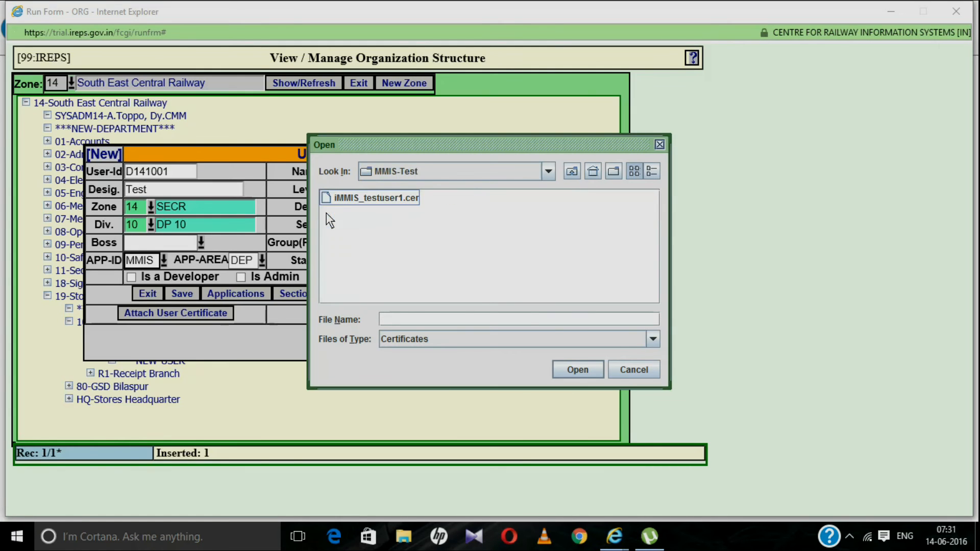
pyautogui.click(330, 198)
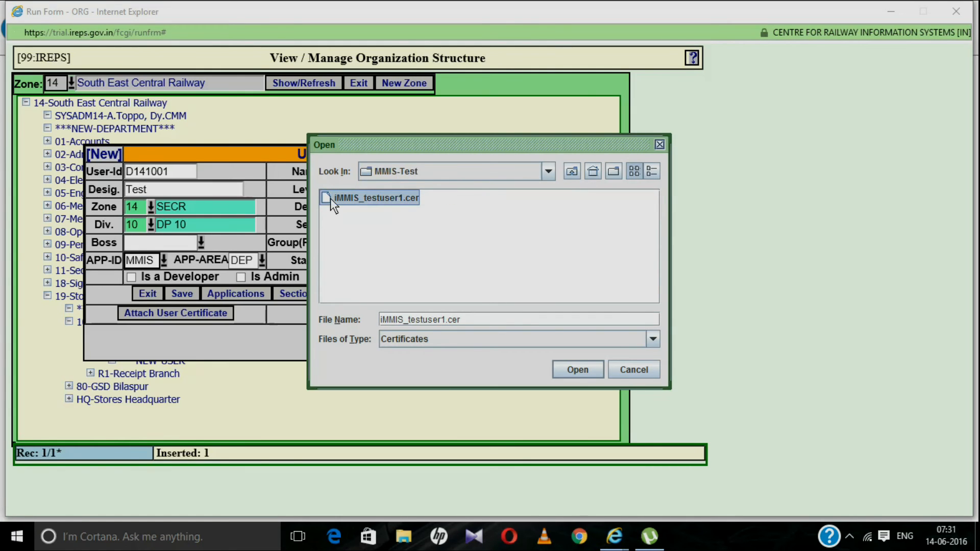
pyautogui.click(574, 370)
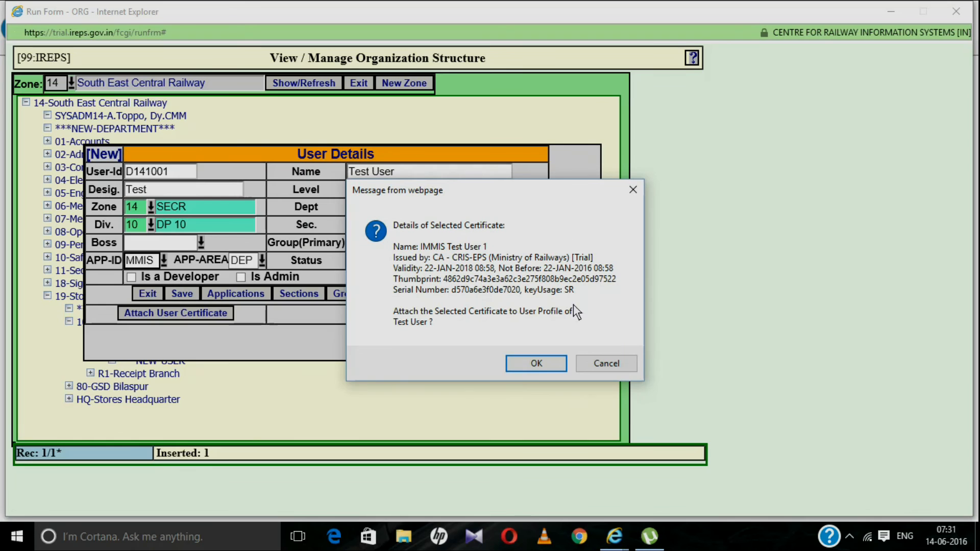
pyautogui.click(533, 363)
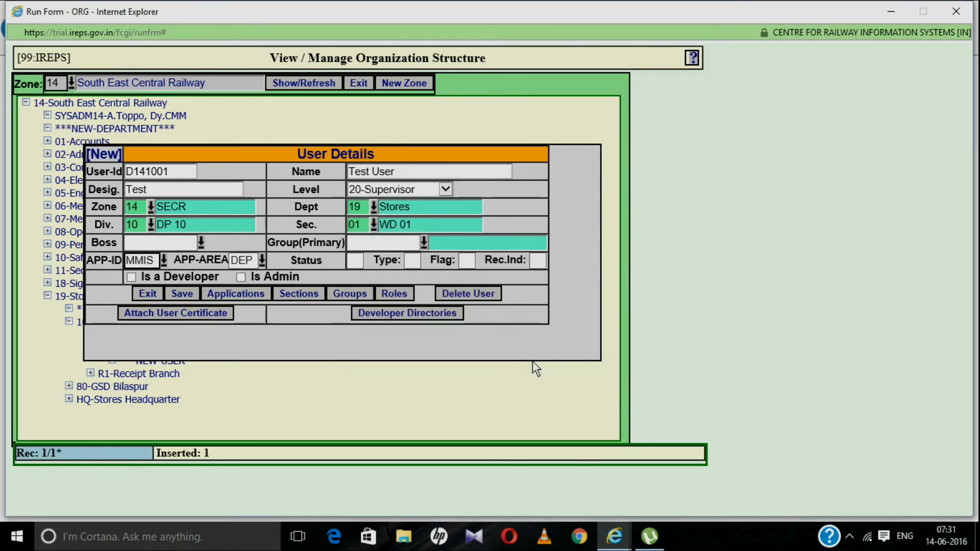
pyautogui.click(544, 325)
# - Add and save a permitted section for the user with Dept 19, Div 10 and Sec 01
pyautogui.click(289, 298)
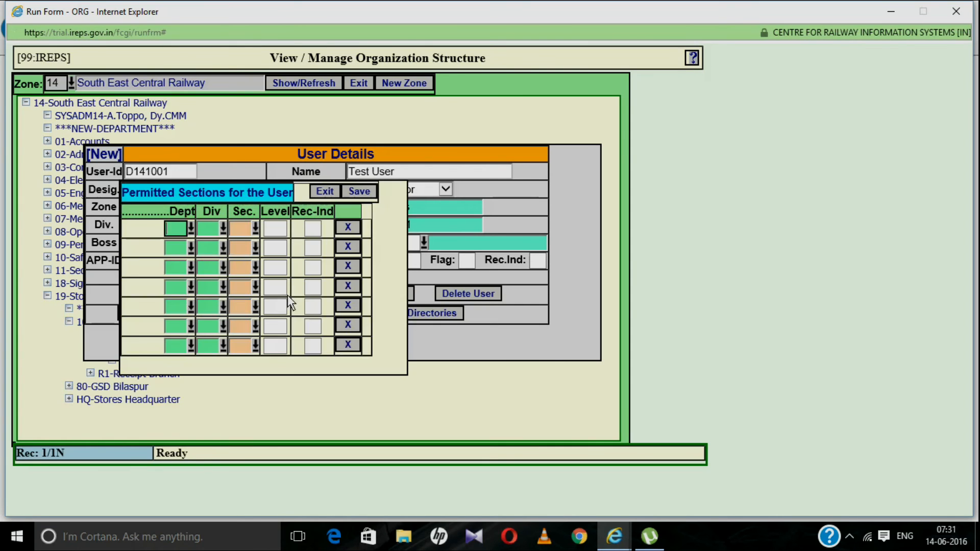
pyautogui.click(191, 228)
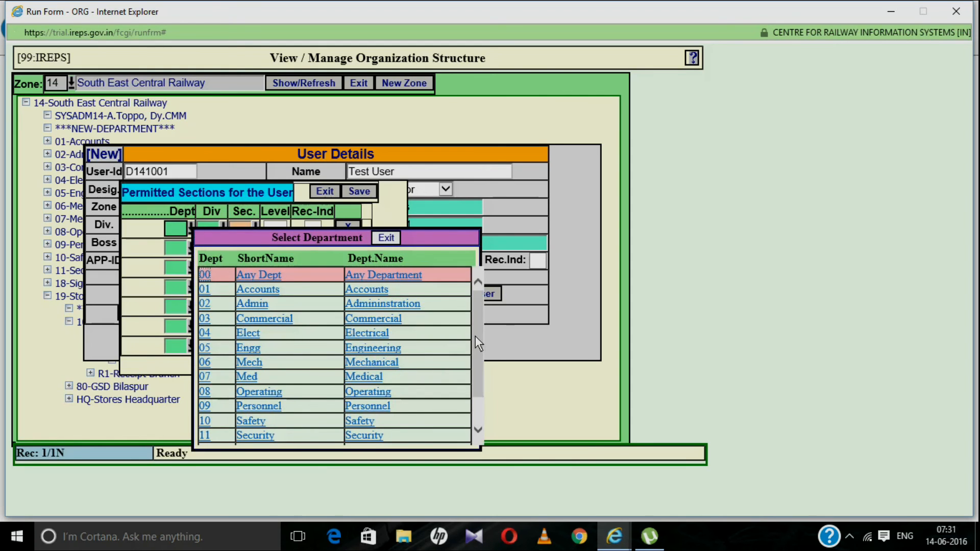
pyautogui.moveTo(476, 336); pyautogui.dragTo(470, 391)
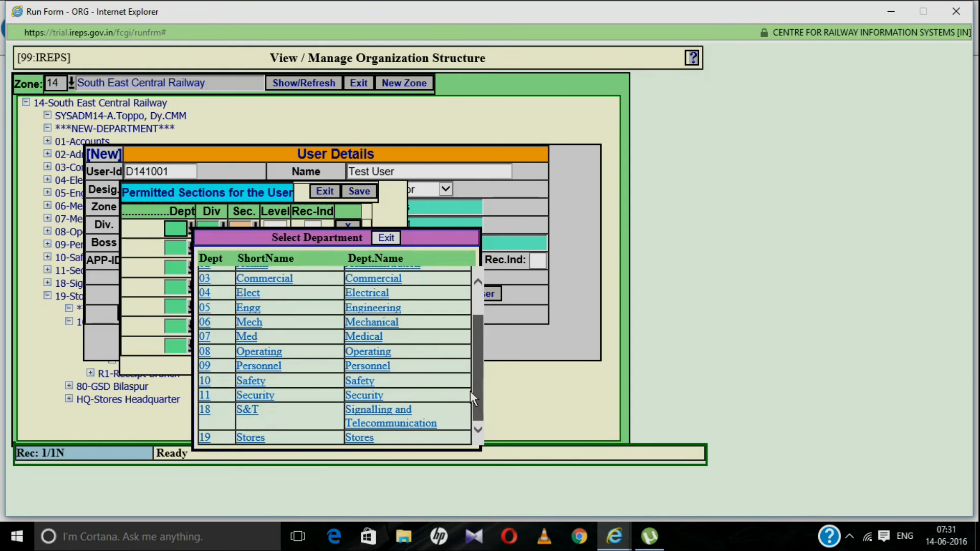
pyautogui.click(247, 435)
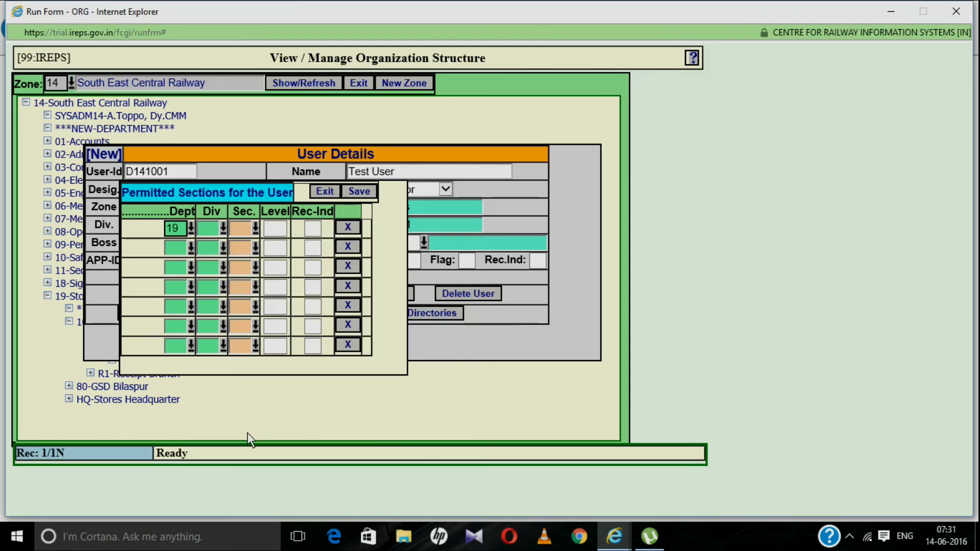
pyautogui.click(222, 228)
pyautogui.click(274, 253)
pyautogui.click(255, 228)
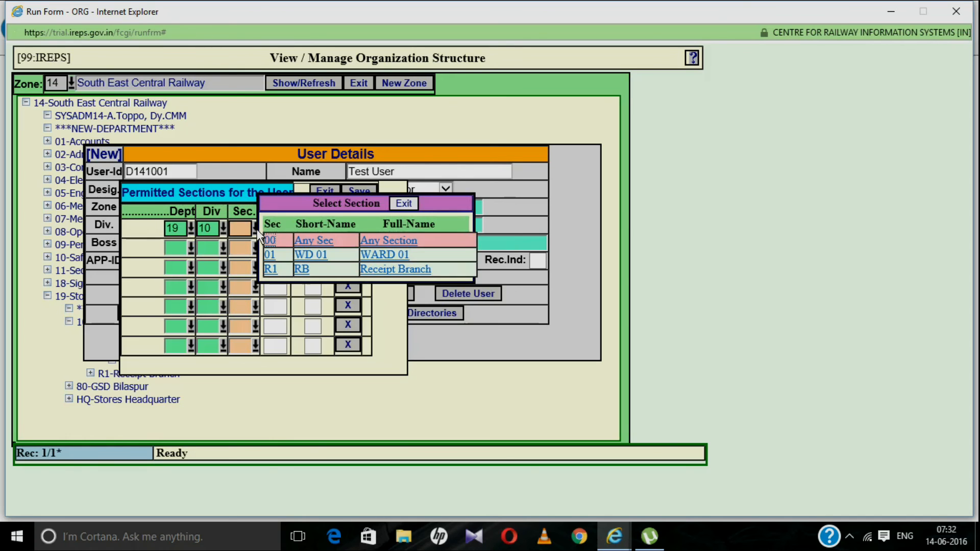
pyautogui.click(304, 253)
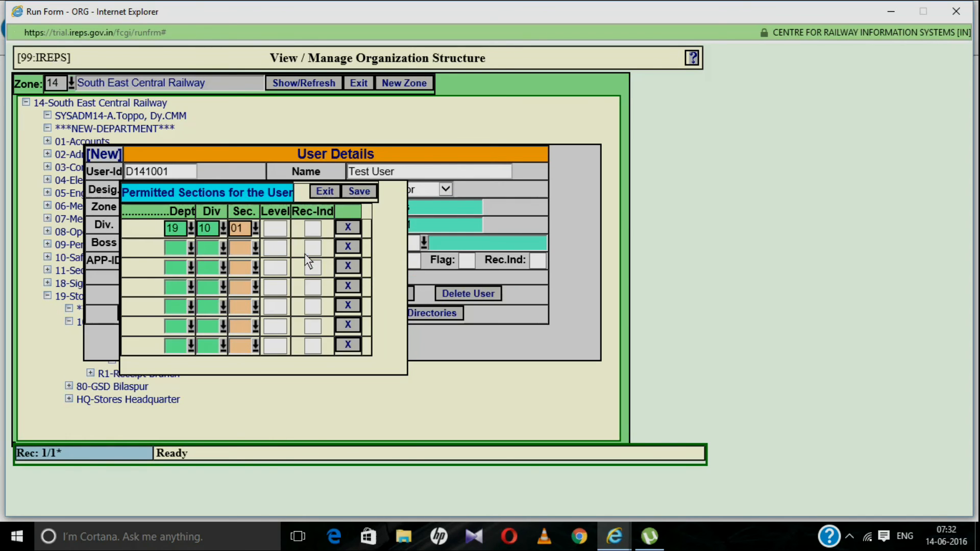
pyautogui.click(359, 191)
pyautogui.click(328, 189)
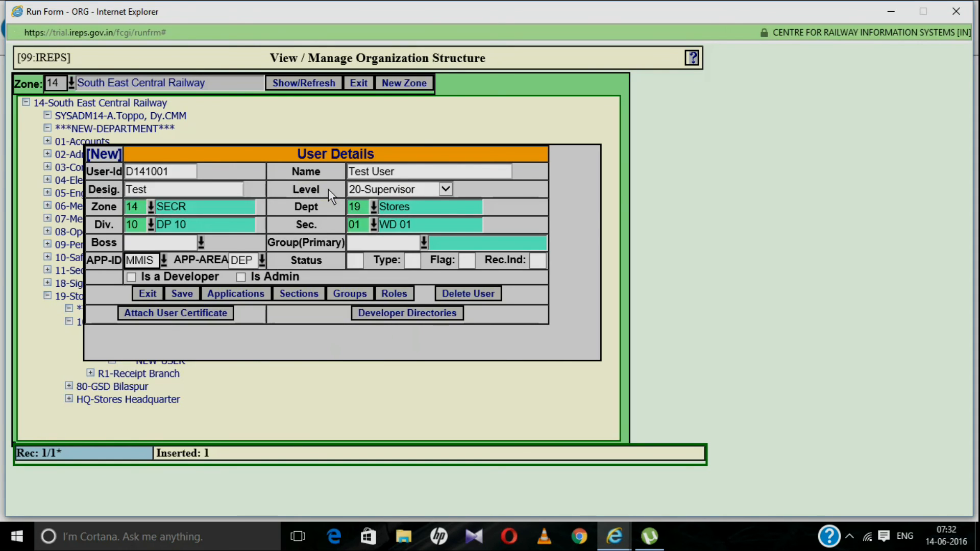
# - Assign the roles DEPOTSTK (Depot Store) and IMMISQUERY (IMMIS Queries) to the user, then save the roles and the user record
pyautogui.click(400, 295)
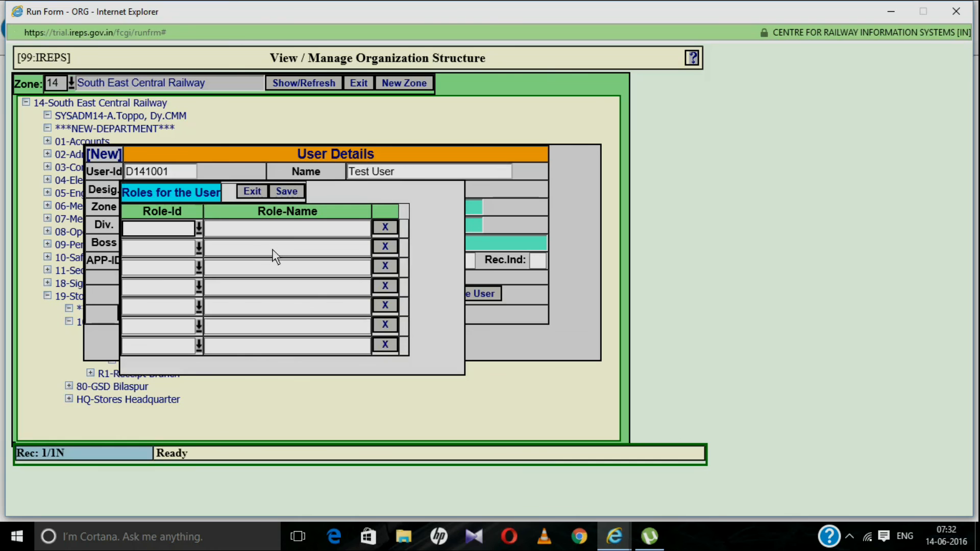
pyautogui.click(199, 227)
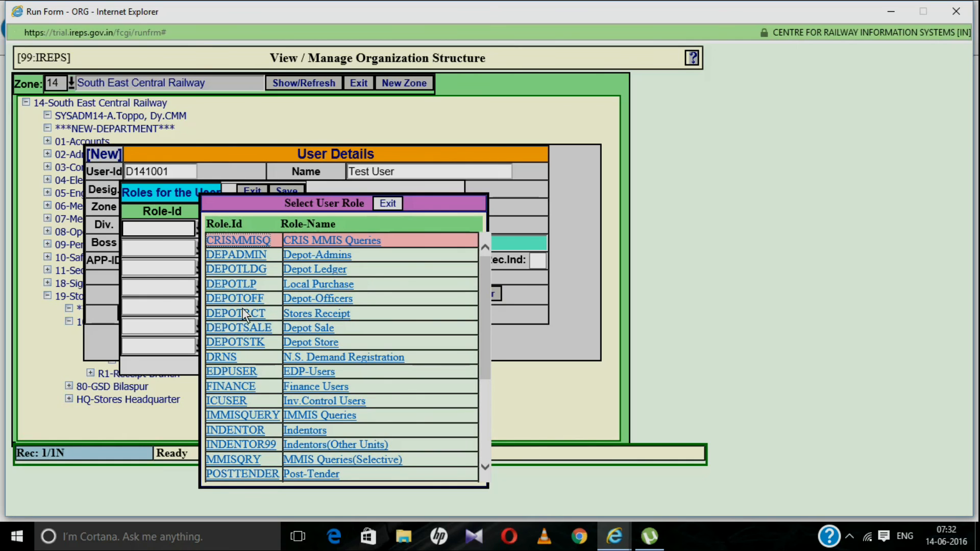
pyautogui.click(247, 339)
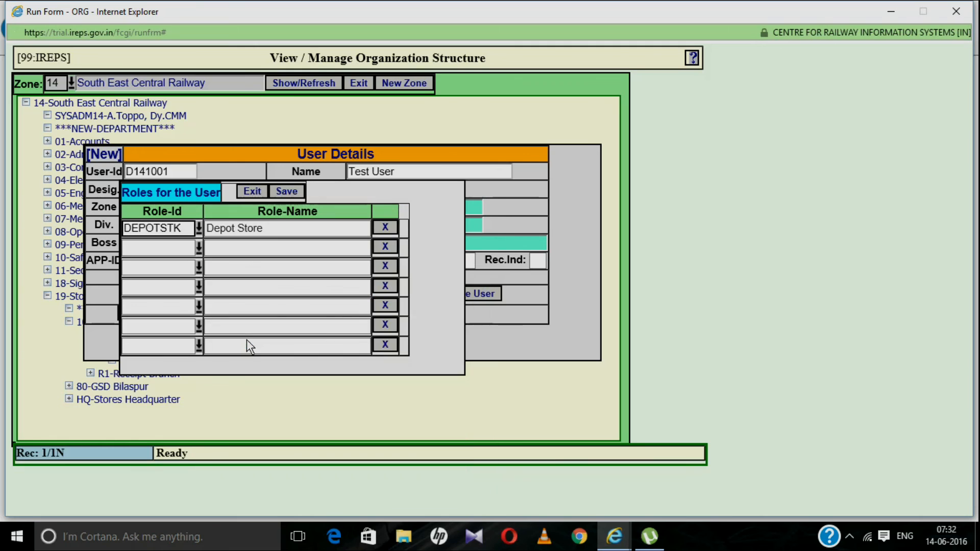
pyautogui.click(199, 250)
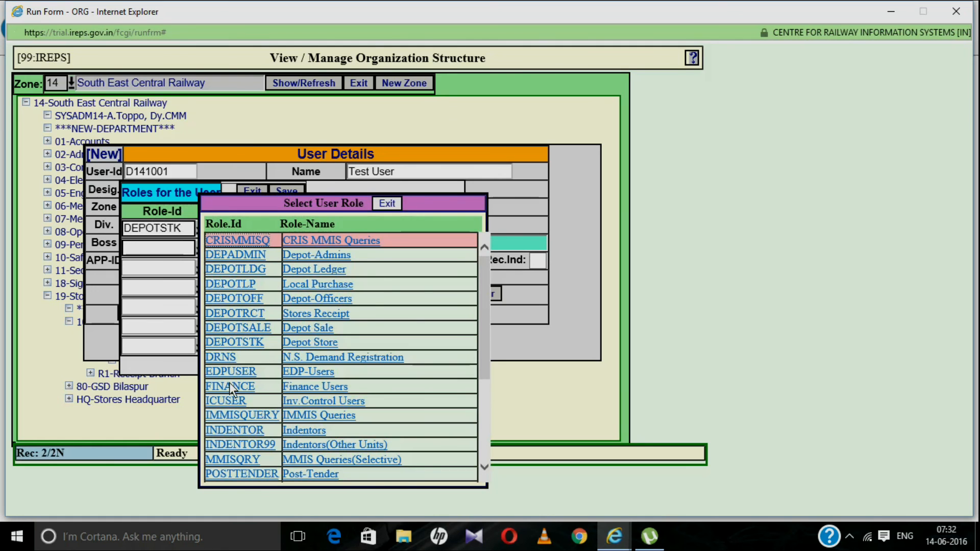
pyautogui.click(231, 413)
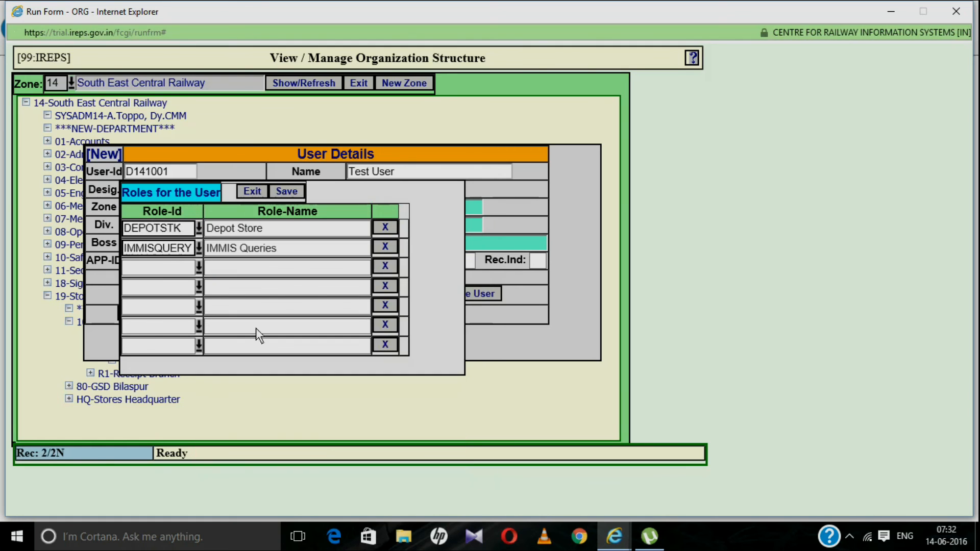
pyautogui.click(292, 192)
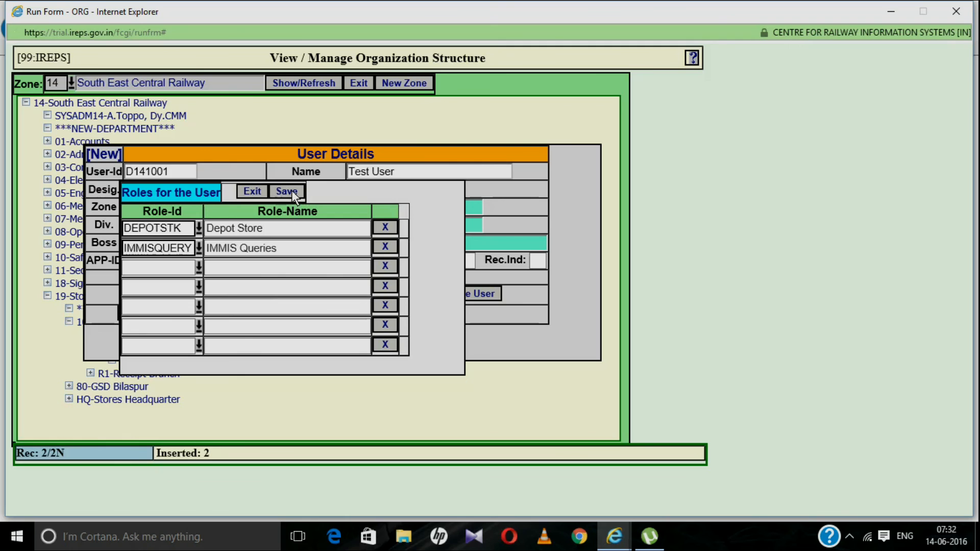
pyautogui.click(253, 192)
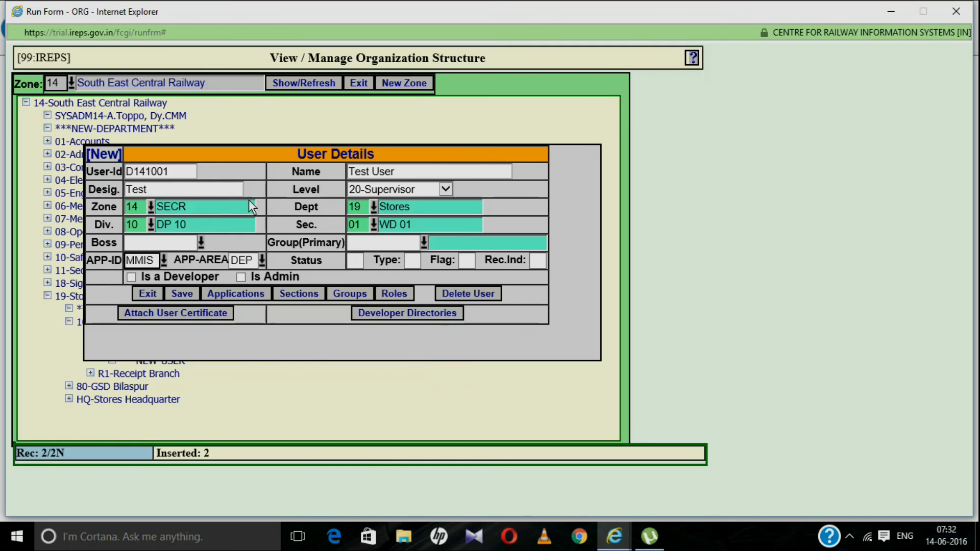
pyautogui.click(182, 293)
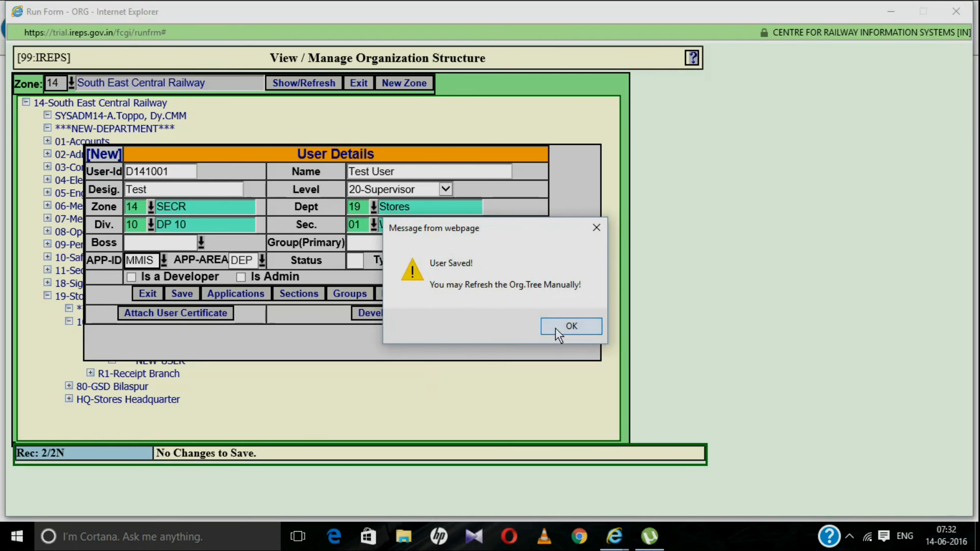
pyautogui.click(556, 325)
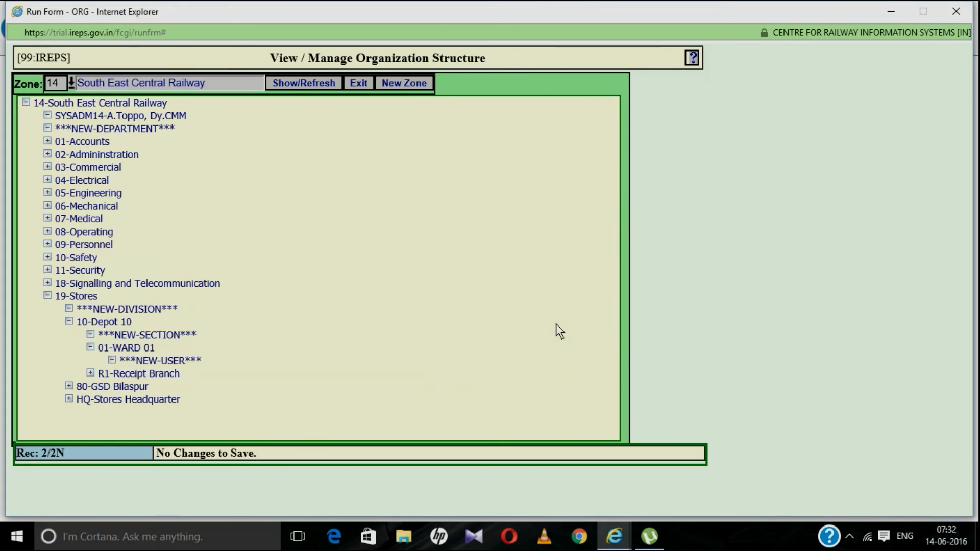